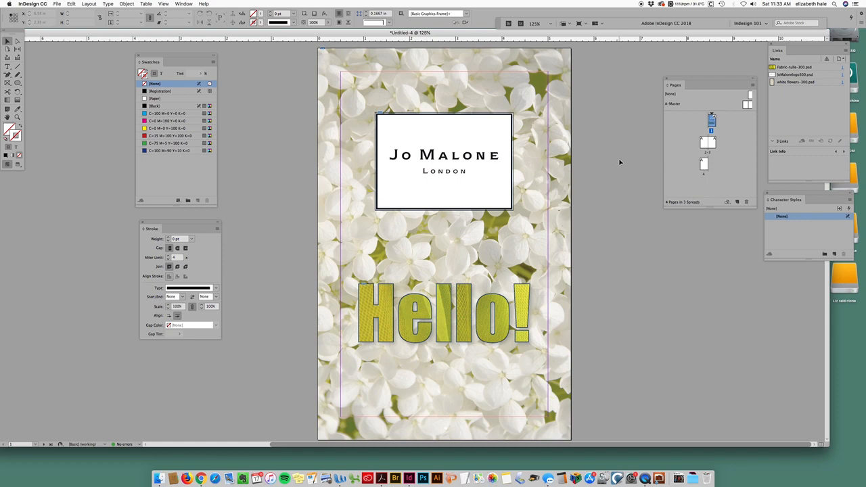
Preview the cover page without its guides and frame edges
{"action": "key", "text": "w"}
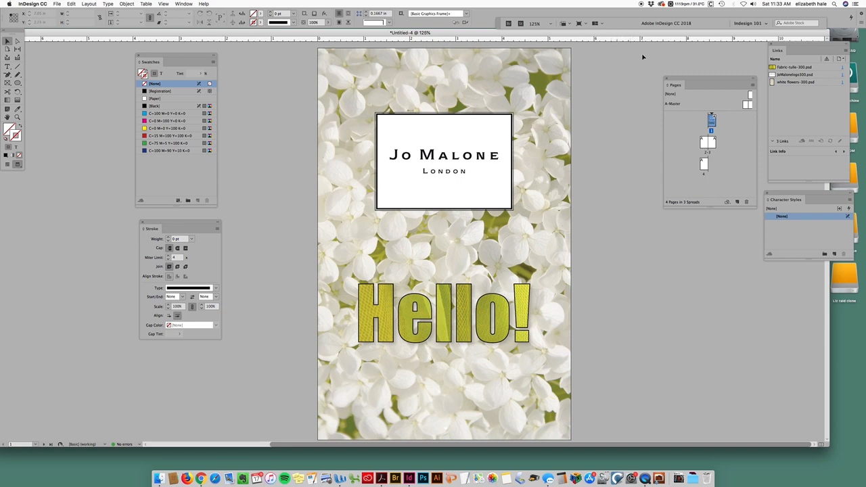
{"action": "left_click", "coordinate": [606, 178]}
{"action": "left_click", "coordinate": [444, 244]}
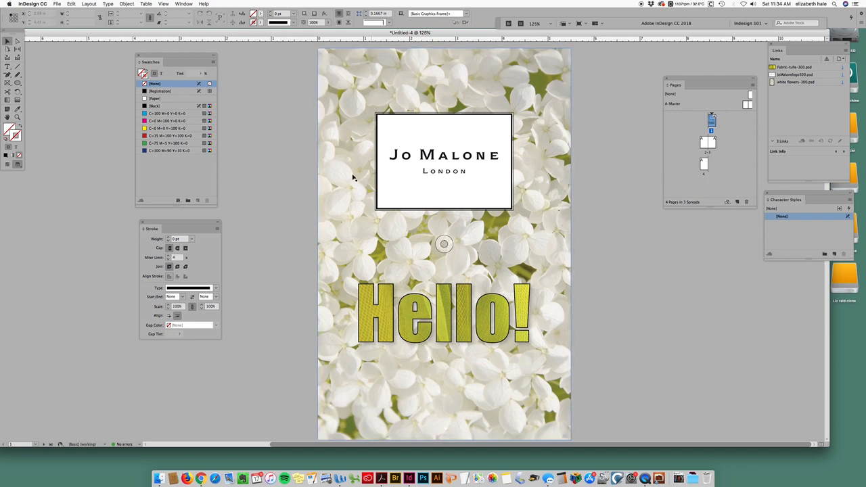
Switch the display performance to Typical Display and inspect the cover images at 300% zoom
{"action": "left_click", "coordinate": [164, 4]}
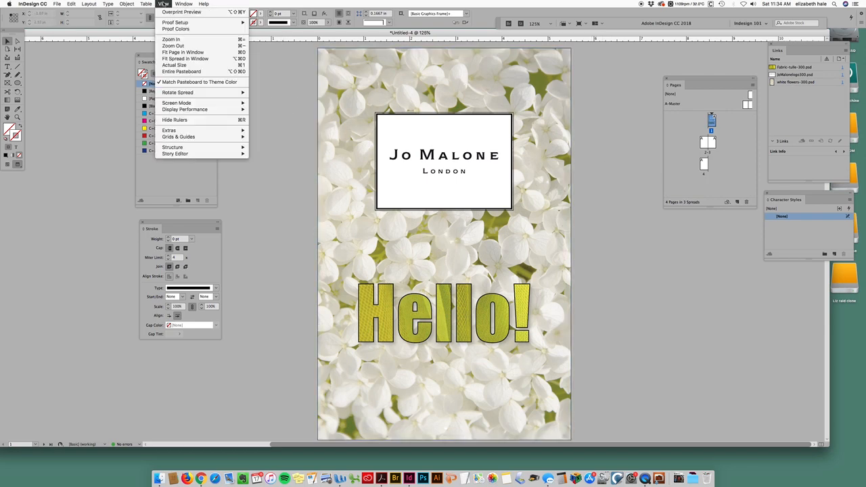
{"action": "mouse_move", "coordinate": [220, 105]}
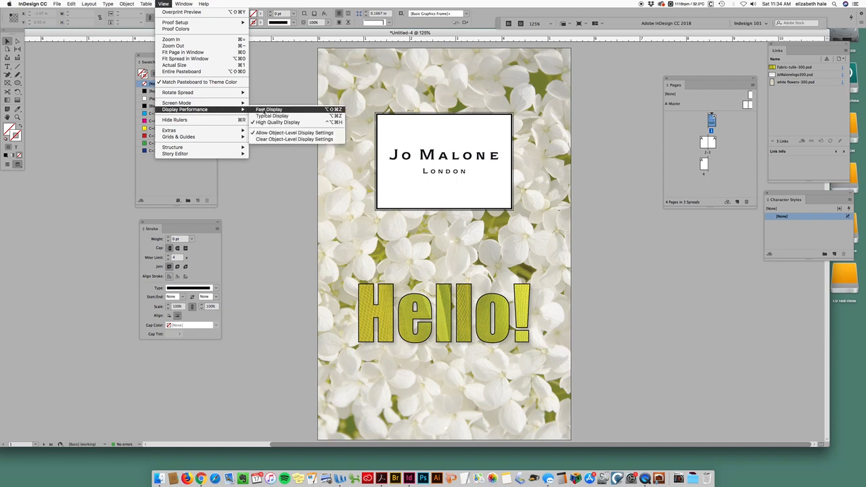
{"action": "left_click", "coordinate": [276, 116]}
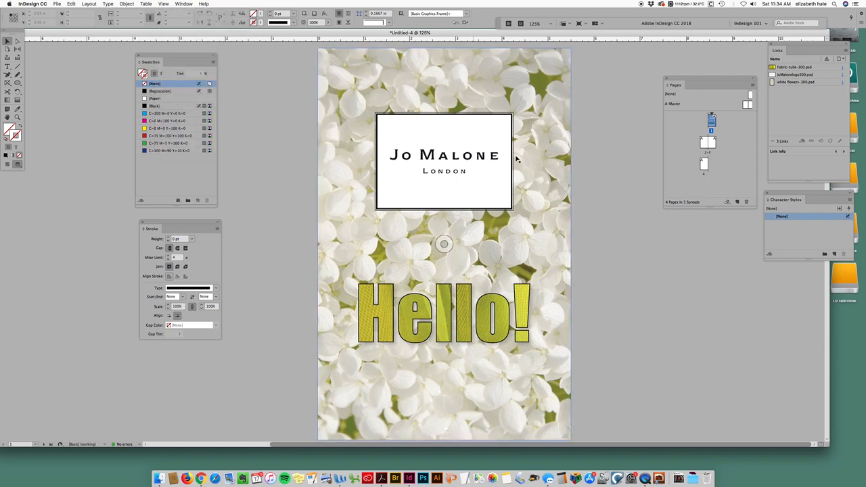
{"action": "key", "text": "super+equal"}
{"action": "key", "text": "super+equal"}
{"action": "key", "text": "super+equal"}
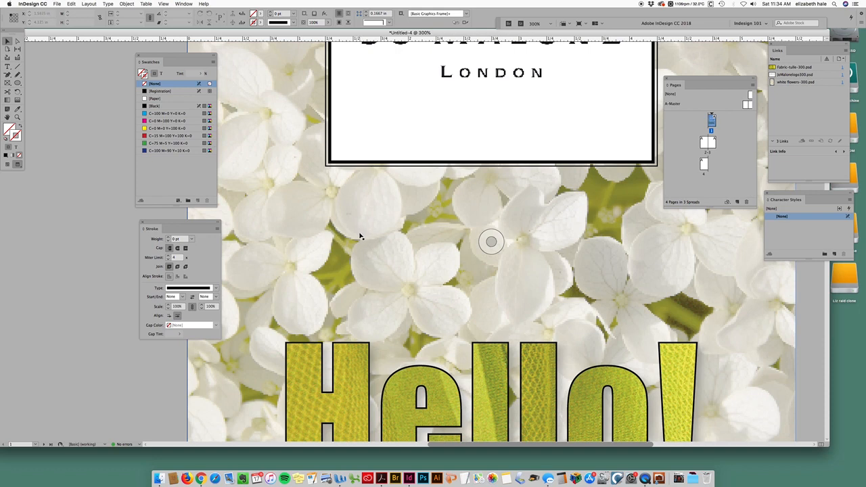
Set the document's display performance to High Quality Display
{"action": "left_click", "coordinate": [164, 4]}
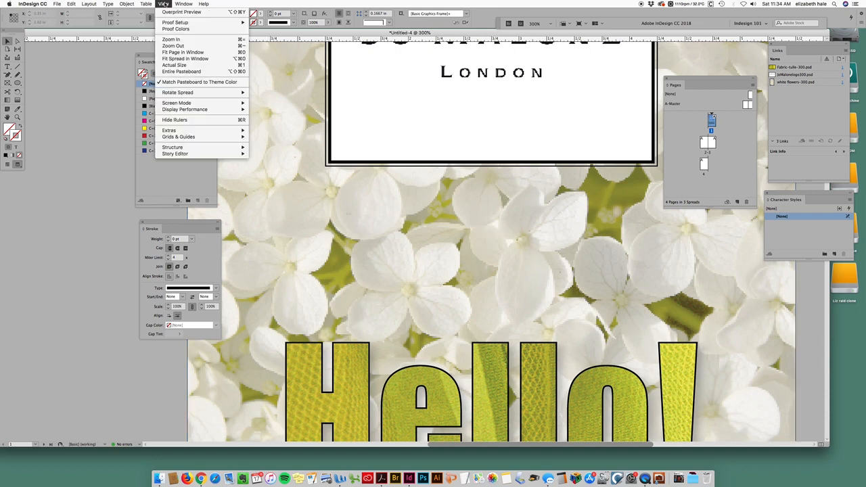
{"action": "mouse_move", "coordinate": [214, 110]}
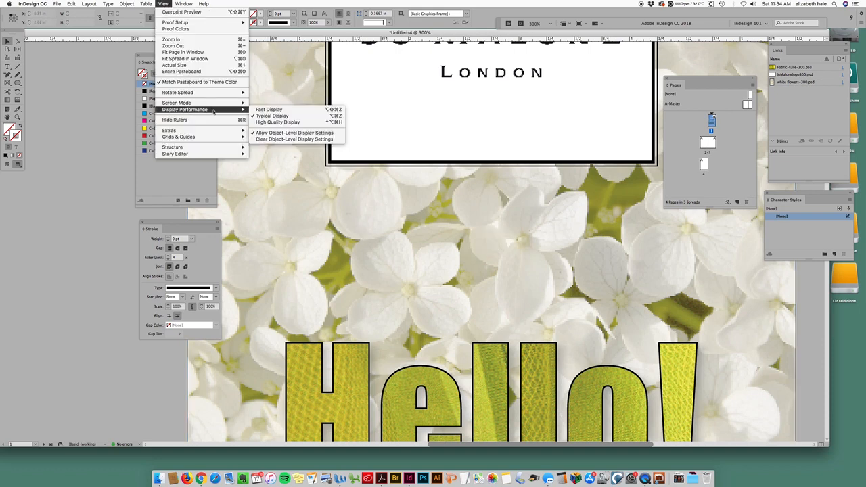
{"action": "left_click", "coordinate": [305, 122]}
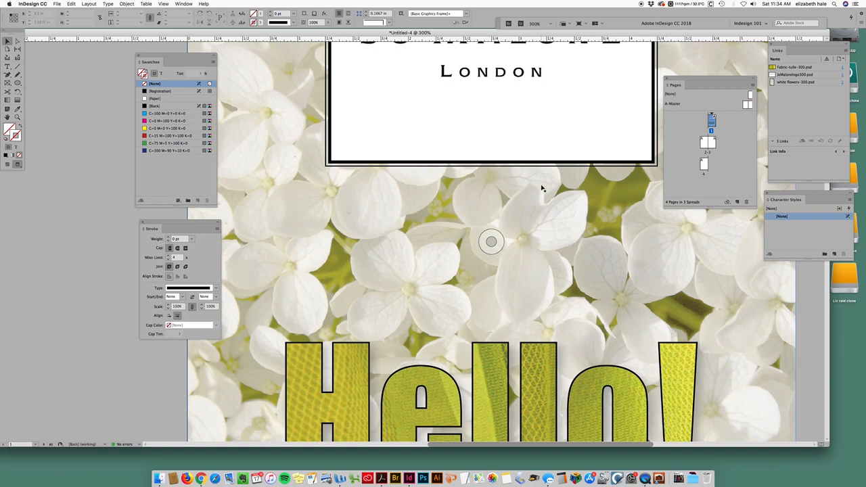
Go to the inside spread, pages 2-3, and show it at 75% zoom
{"action": "key", "text": "super+minus"}
{"action": "key", "text": "super+minus"}
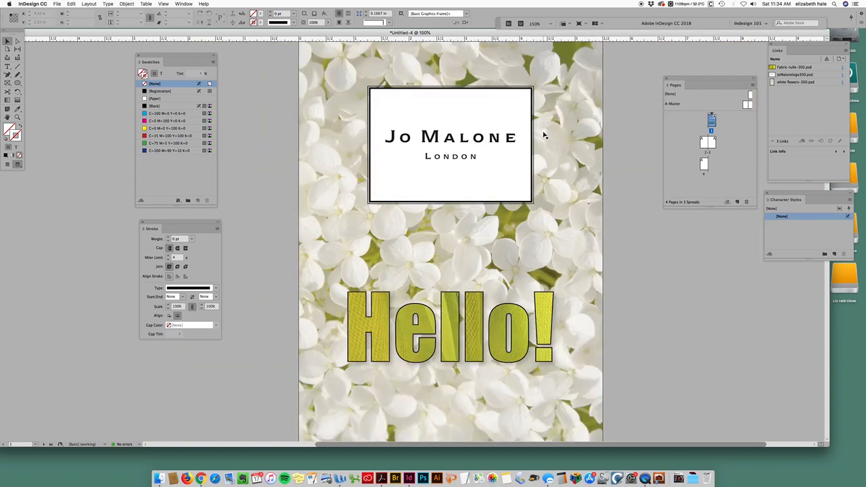
{"action": "key", "text": "super+minus"}
{"action": "key", "text": "super+minus"}
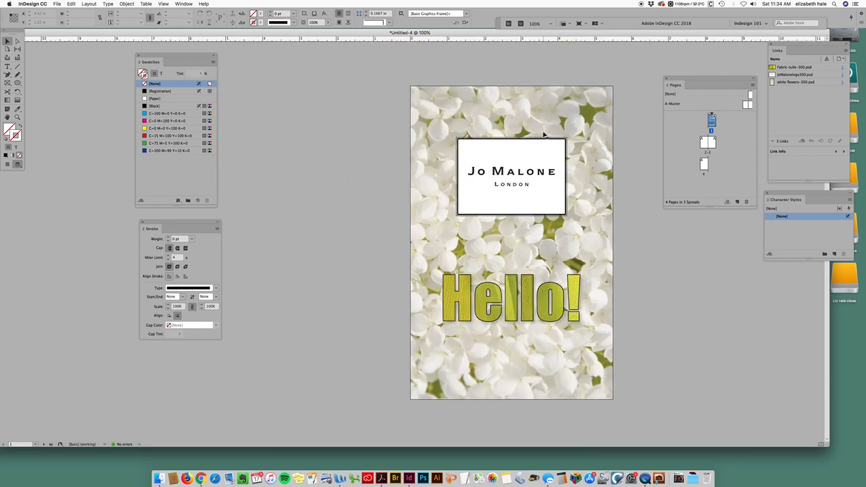
{"action": "key", "text": "super+minus"}
{"action": "key", "text": "super+minus"}
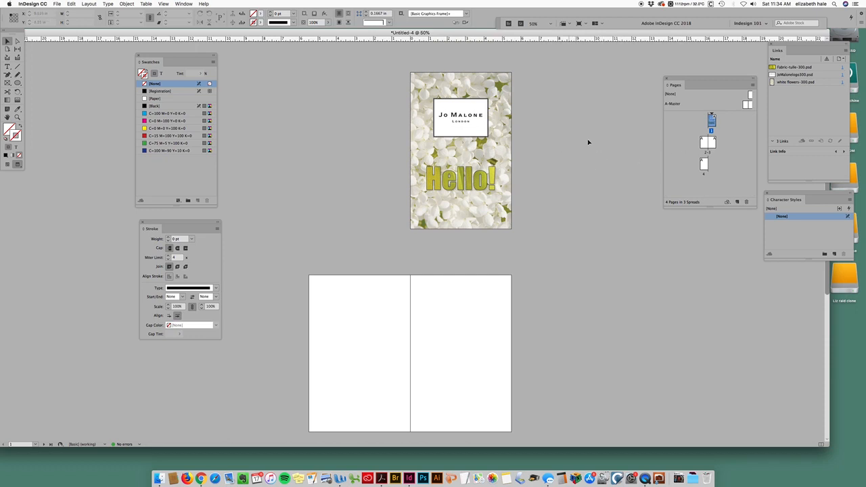
{"action": "left_click_drag", "start_coordinate": [700, 81], "coordinate": [661, 69]}
{"action": "double_click", "coordinate": [665, 129]}
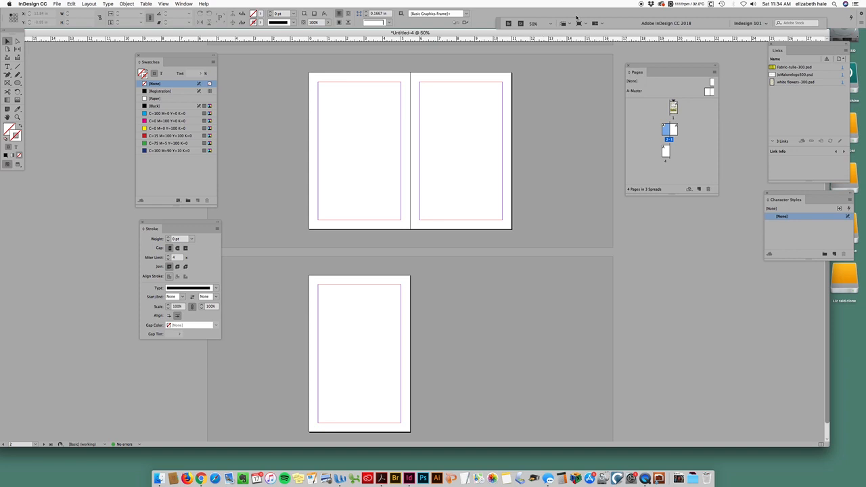
{"action": "key", "text": "super+equal"}
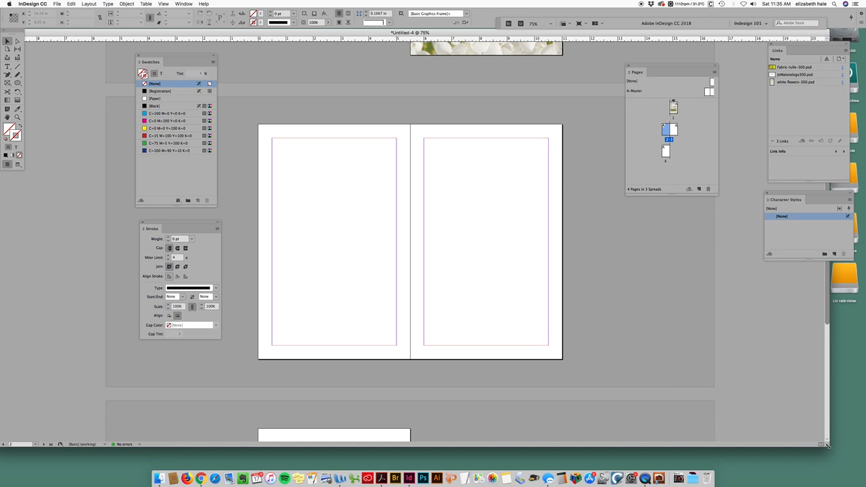
Switch to Finder by narrowing the document window, and open JoMalone text.docx from the Word text files JM folder
{"action": "left_click_drag", "start_coordinate": [826, 444], "coordinate": [706, 448]}
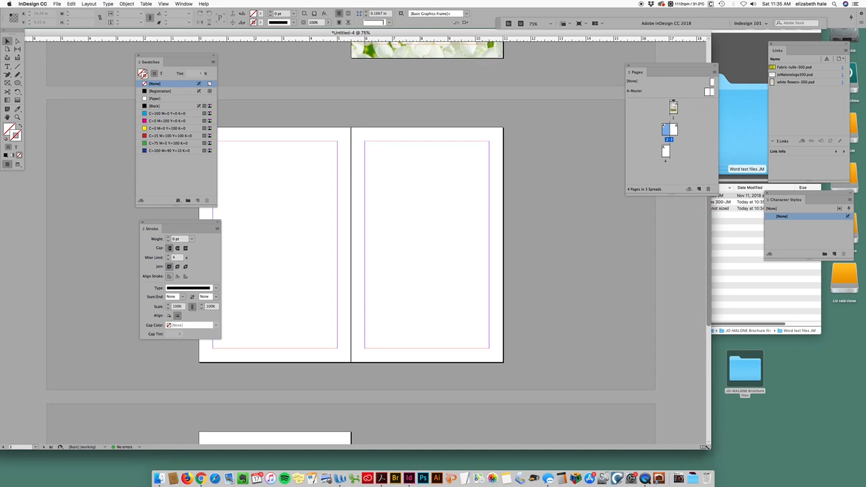
{"action": "left_click", "coordinate": [753, 369]}
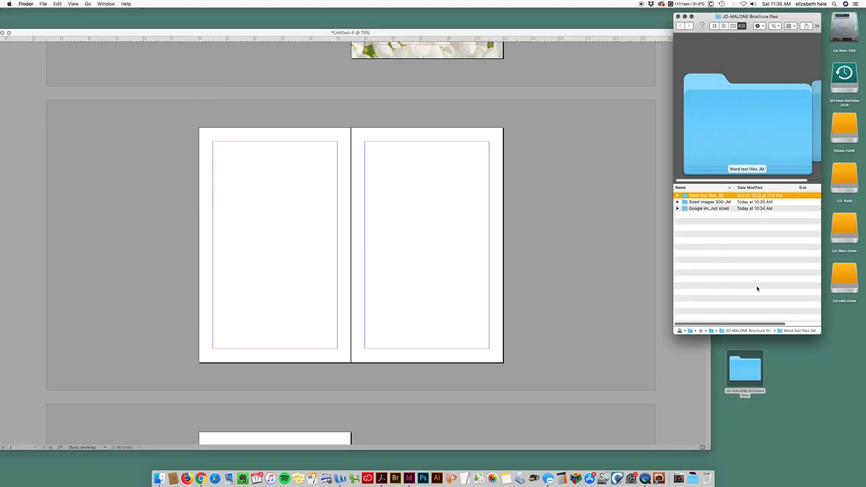
{"action": "left_click", "coordinate": [677, 195]}
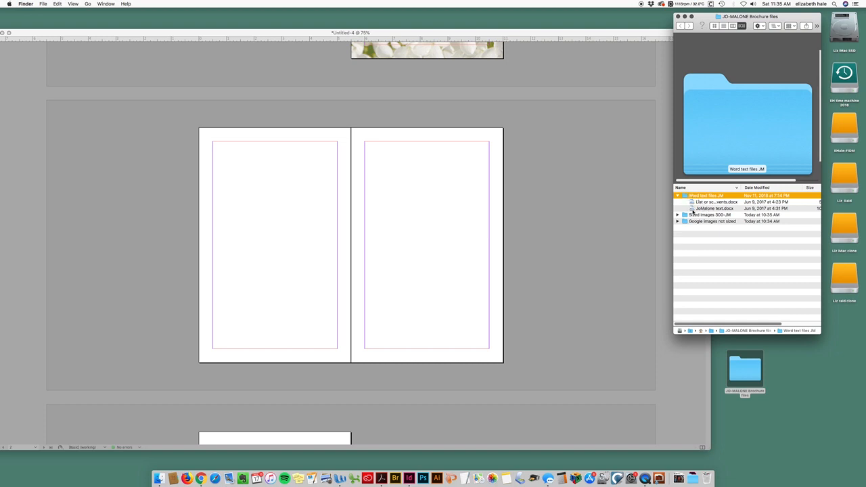
{"action": "double_click", "coordinate": [692, 210]}
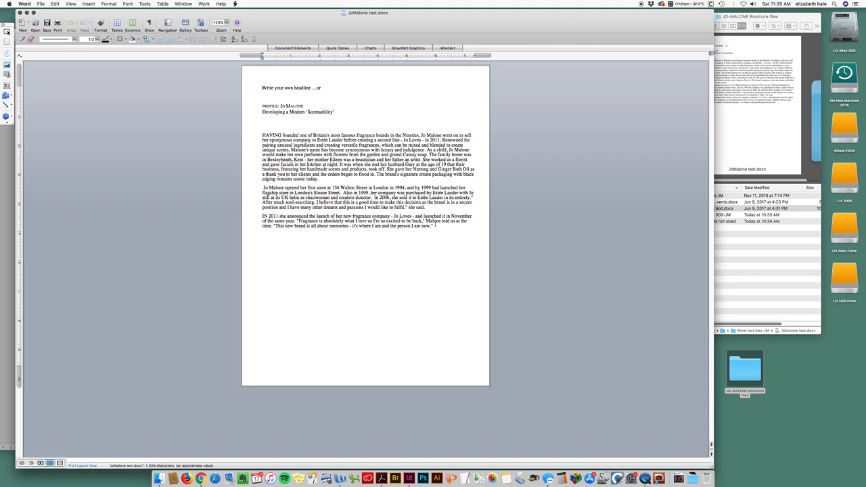
Copy the text from the "PROFILE: JO MALONE" heading through the last paragraph and minimize the Word document
{"action": "left_click_drag", "start_coordinate": [434, 226], "coordinate": [260, 106]}
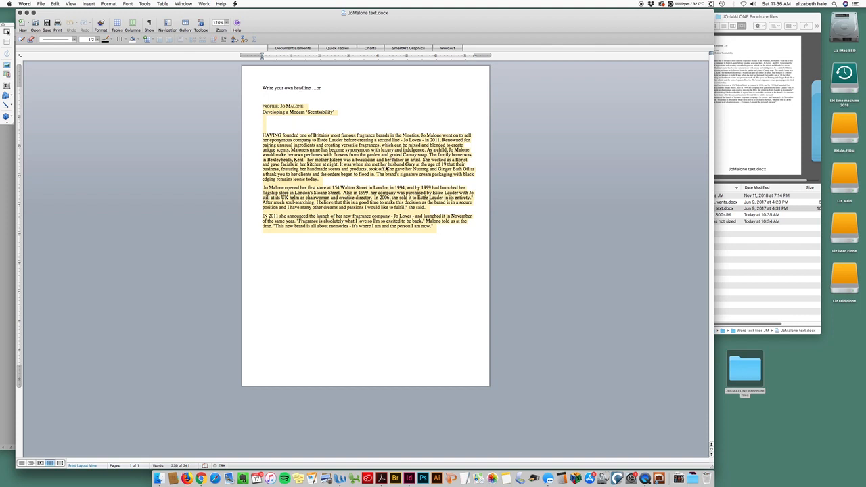
{"action": "left_click_drag", "start_coordinate": [320, 23], "coordinate": [321, 23]}
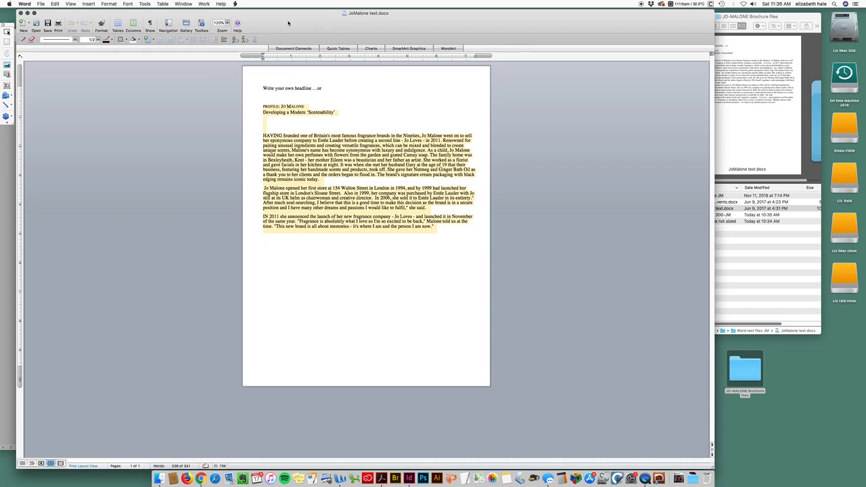
{"action": "left_click", "coordinate": [27, 13]}
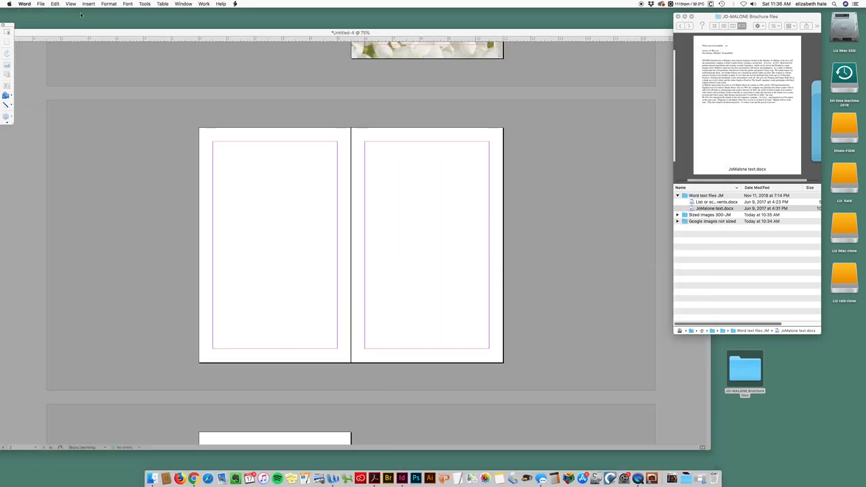
Switch back to the InDesign document, widen its window, and move the Stroke and Swatches panels clear of the pasteboard beside page 2
{"action": "left_click", "coordinate": [539, 200]}
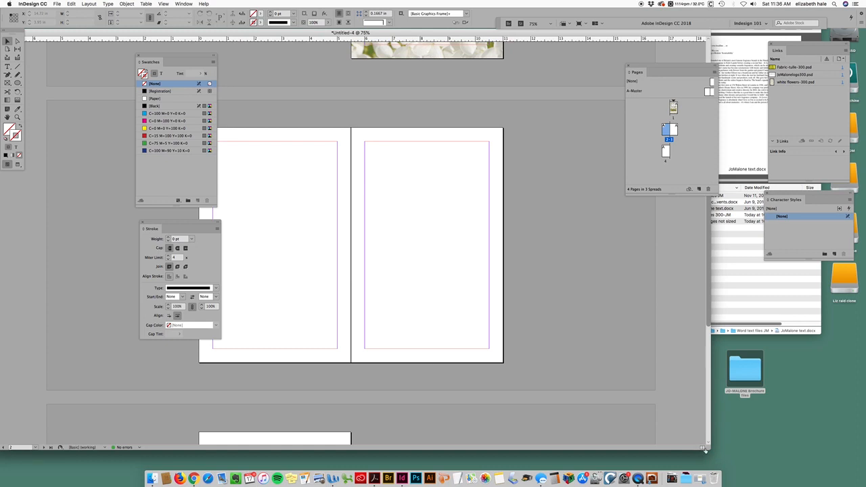
{"action": "left_click_drag", "start_coordinate": [707, 448], "coordinate": [832, 445]}
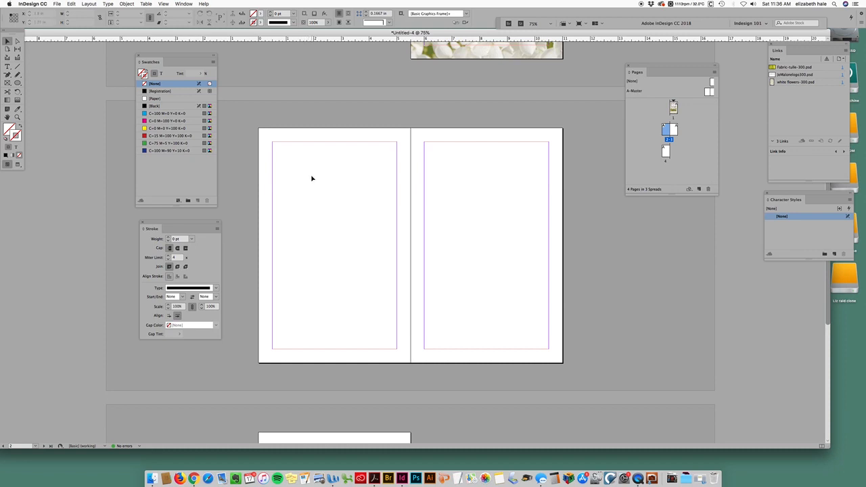
{"action": "mouse_move", "coordinate": [198, 223]}
{"action": "left_mouse_down"}
{"action": "mouse_move", "coordinate": [191, 230]}
{"action": "mouse_move", "coordinate": [651, 199]}
{"action": "mouse_move", "coordinate": [677, 215]}
{"action": "left_mouse_up"}
{"action": "mouse_move", "coordinate": [191, 59]}
{"action": "left_mouse_down"}
{"action": "mouse_move", "coordinate": [304, 95]}
{"action": "mouse_move", "coordinate": [651, 266]}
{"action": "mouse_move", "coordinate": [674, 339]}
{"action": "left_mouse_up"}
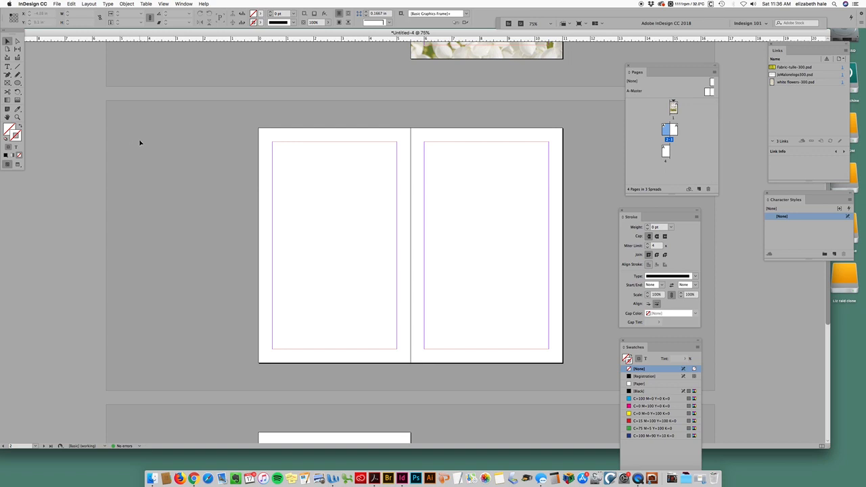
Draw a text frame about 4.44 by 7.2 in on the pasteboard beside page 2 and paste the copied profile text into it
{"action": "key", "text": "t"}
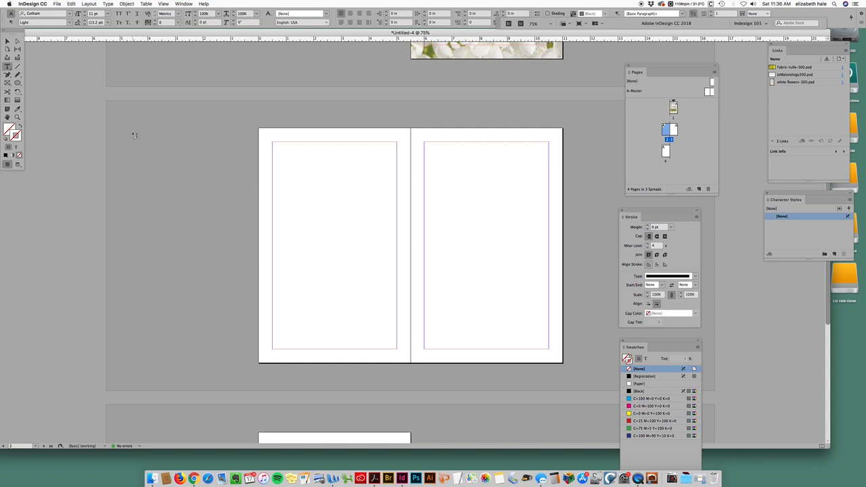
{"action": "left_click_drag", "start_coordinate": [131, 137], "coordinate": [251, 334]}
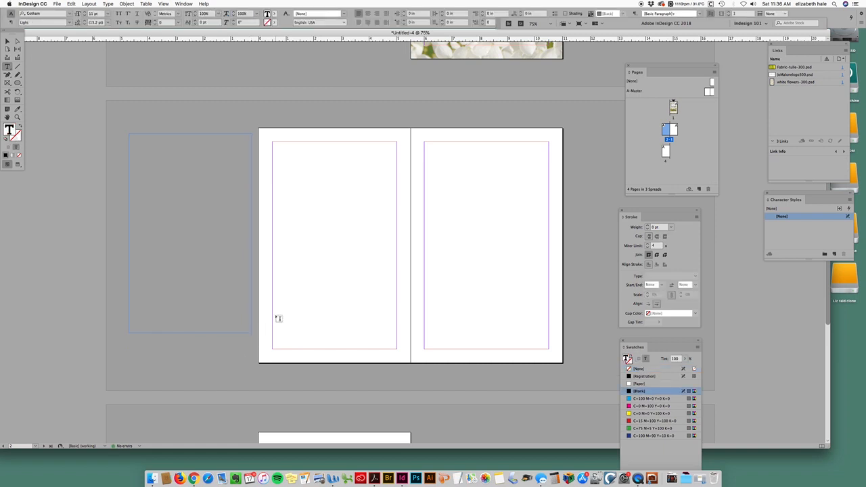
{"action": "key", "text": "super+v"}
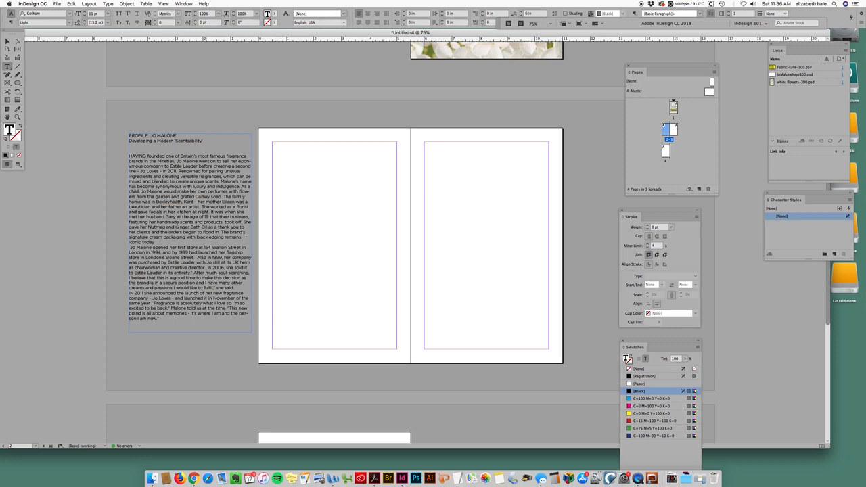
{"action": "left_click_drag", "start_coordinate": [159, 320], "coordinate": [136, 118]}
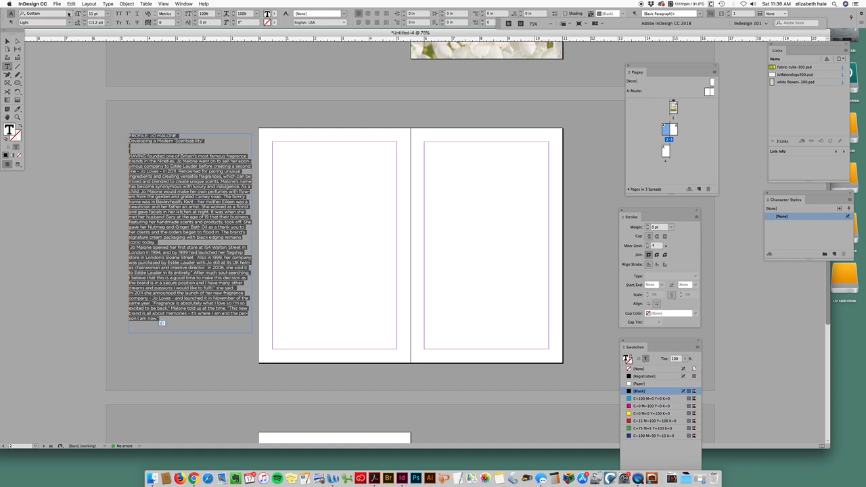
{"action": "left_click", "coordinate": [162, 235]}
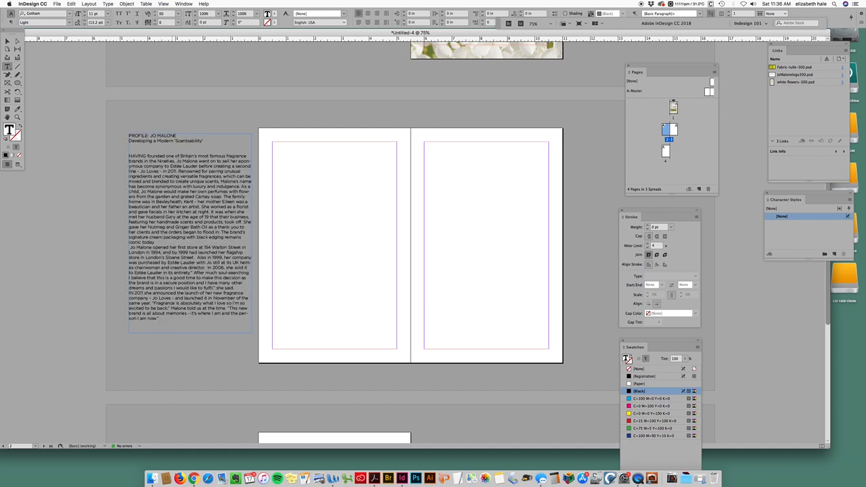
{"action": "left_click_drag", "start_coordinate": [171, 202], "coordinate": [181, 235]}
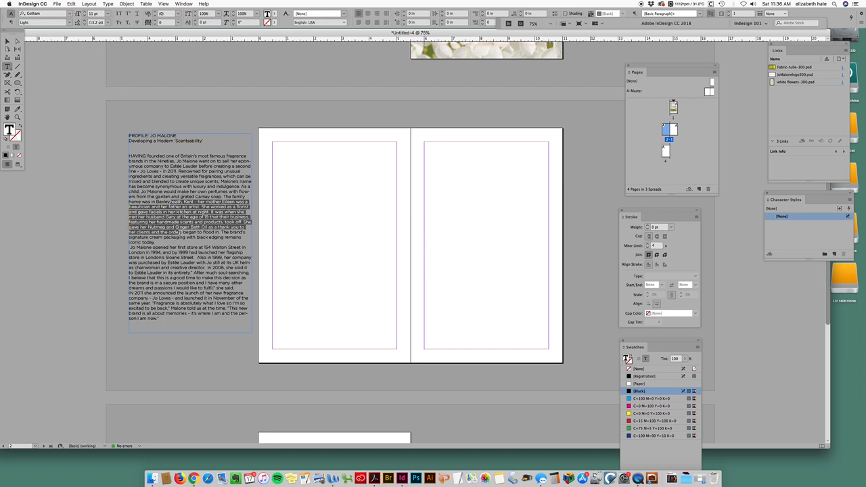
{"action": "left_click", "coordinate": [183, 176]}
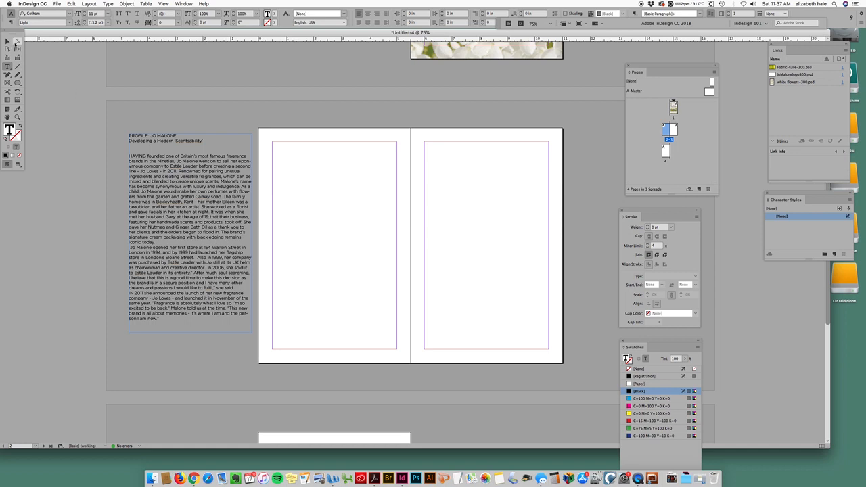
Move the profile text frame onto page 2 and fit its sides to the margins, making it 4.5 in wide
{"action": "left_click", "coordinate": [8, 40]}
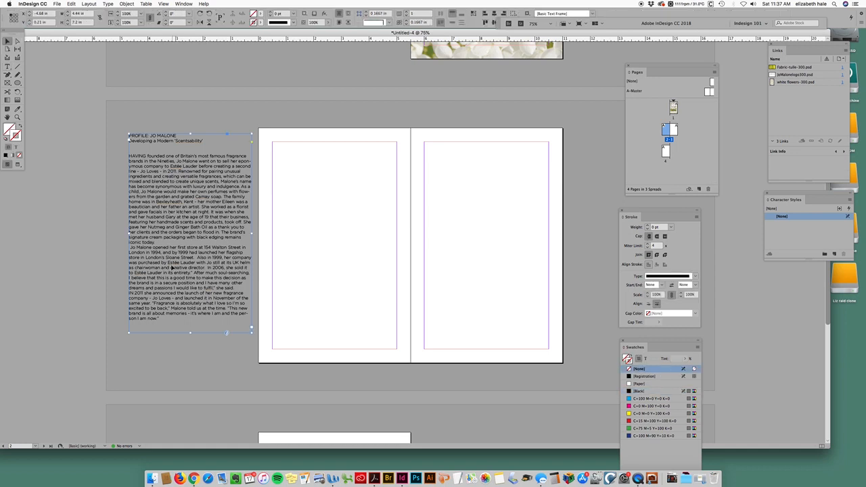
{"action": "mouse_move", "coordinate": [171, 268]}
{"action": "left_mouse_down"}
{"action": "mouse_move", "coordinate": [189, 281]}
{"action": "mouse_move", "coordinate": [315, 277]}
{"action": "mouse_move", "coordinate": [319, 286]}
{"action": "mouse_move", "coordinate": [175, 271]}
{"action": "left_mouse_up"}
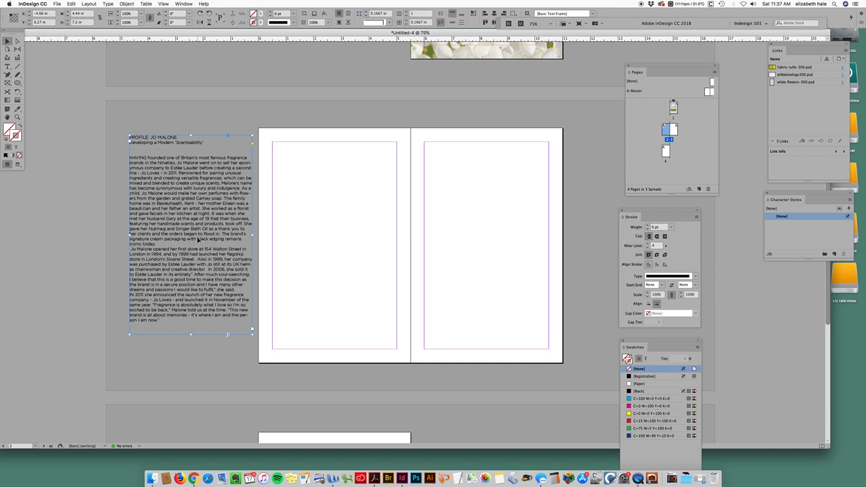
{"action": "left_click_drag", "start_coordinate": [197, 239], "coordinate": [330, 251]}
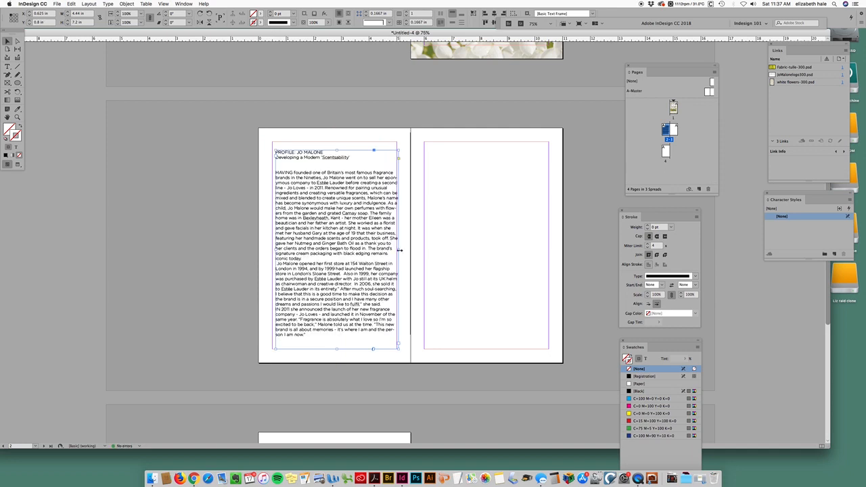
{"action": "left_click_drag", "start_coordinate": [272, 250], "coordinate": [270, 251]}
{"action": "left_click_drag", "start_coordinate": [397, 251], "coordinate": [396, 251]}
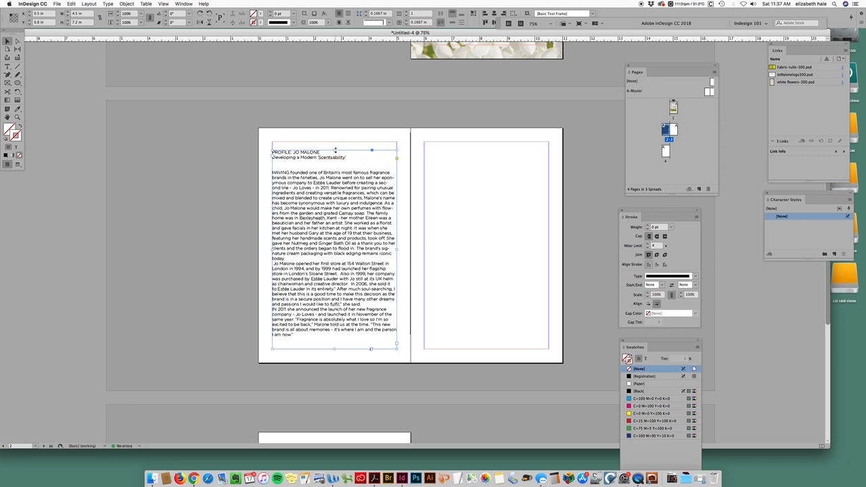
Lower the top edge of the profile text frame on page 2, making the frame about 6.86 in high
{"action": "left_click_drag", "start_coordinate": [334, 149], "coordinate": [334, 181]}
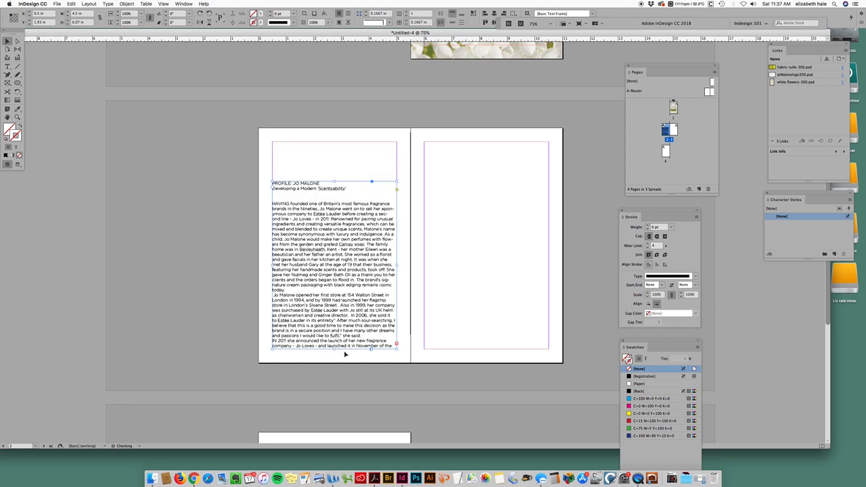
{"action": "left_click_drag", "start_coordinate": [334, 350], "coordinate": [334, 352]}
{"action": "left_click", "coordinate": [406, 261]}
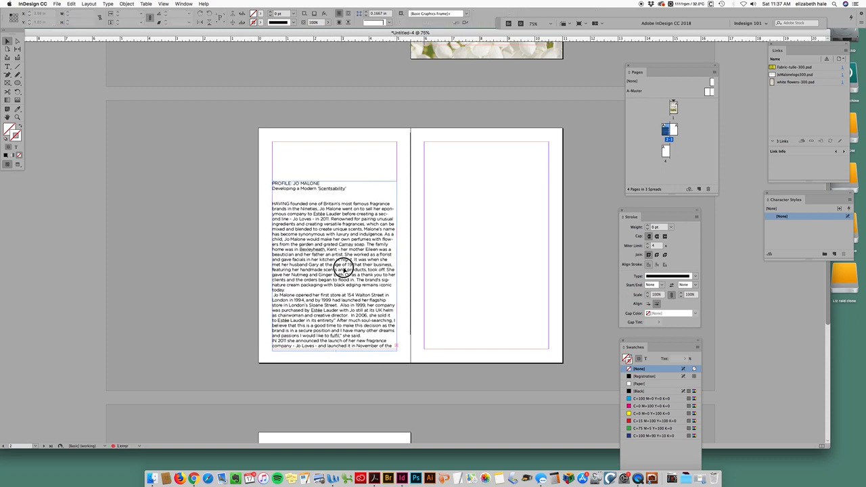
{"action": "left_click", "coordinate": [344, 268]}
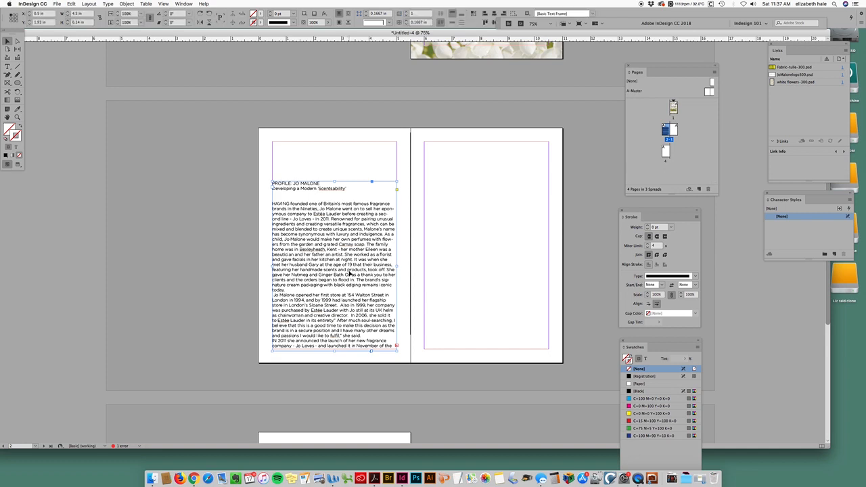
{"action": "left_click_drag", "start_coordinate": [336, 182], "coordinate": [334, 161]}
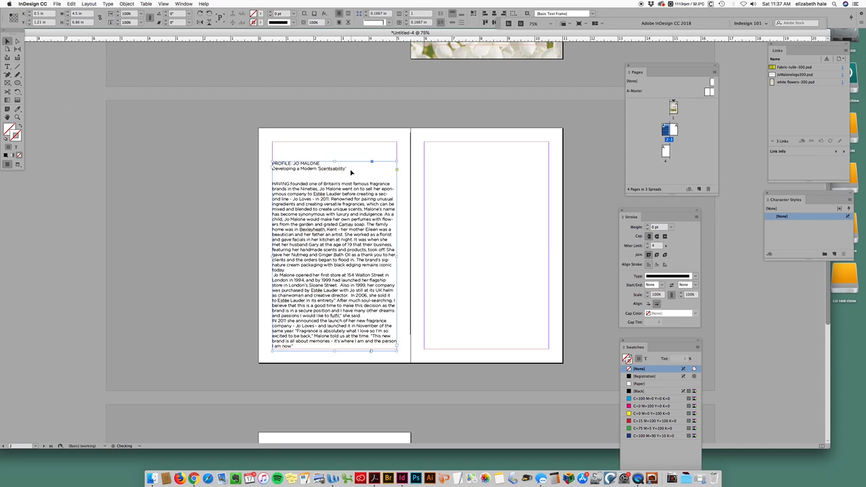
{"action": "left_click", "coordinate": [349, 170]}
Copy the "PROFILE: JO MALONE" and "Developing a Modern 'Scentsability'" lines from the profile text and delete them from the frame
{"action": "left_click", "coordinate": [7, 66]}
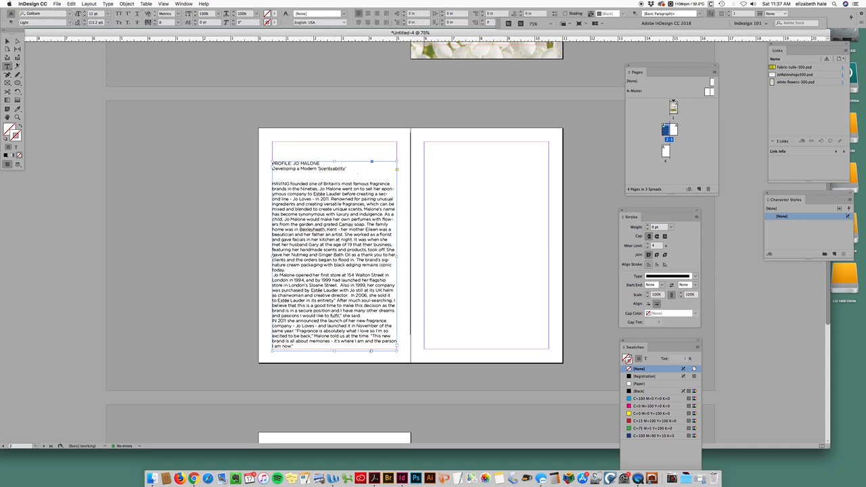
{"action": "left_click", "coordinate": [346, 169]}
{"action": "left_click_drag", "start_coordinate": [326, 171], "coordinate": [267, 164]}
{"action": "key", "text": "super+c"}
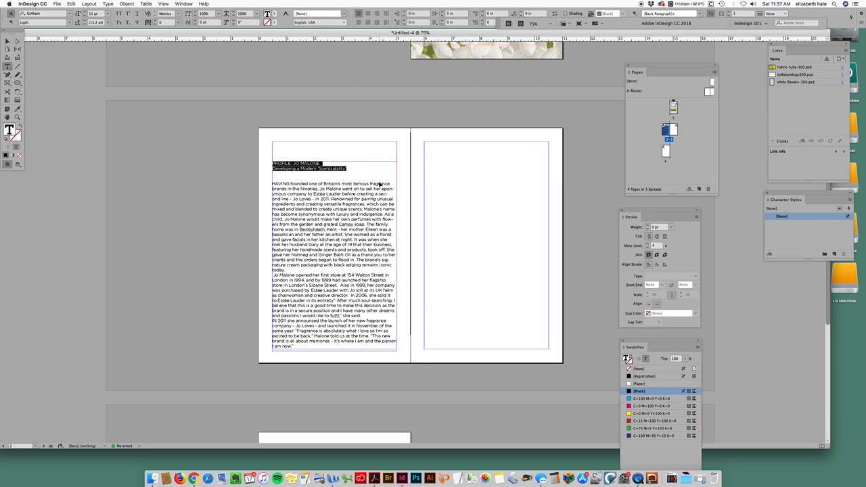
{"action": "key", "text": "BackSpace"}
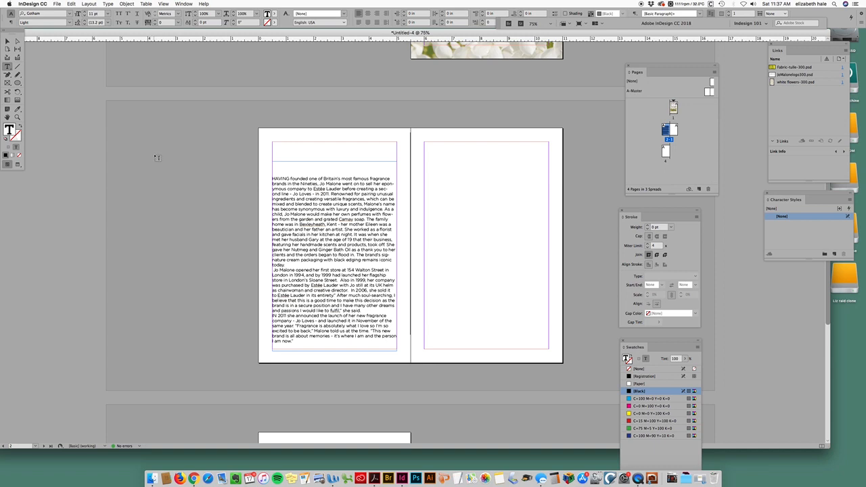
Draw a text frame about 2.85 in wide on the pasteboard beside page 2 and paste the two heading lines into it
{"action": "left_click_drag", "start_coordinate": [160, 154], "coordinate": [238, 263]}
{"action": "key", "text": "super+v"}
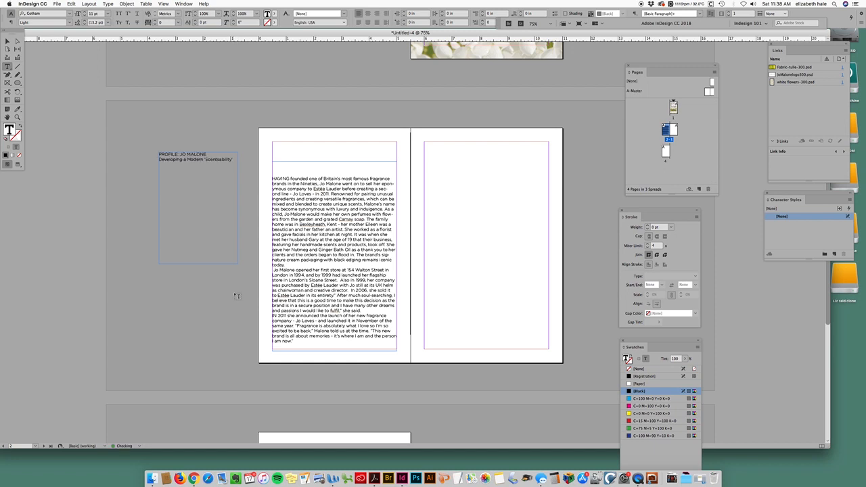
{"action": "left_click", "coordinate": [8, 42]}
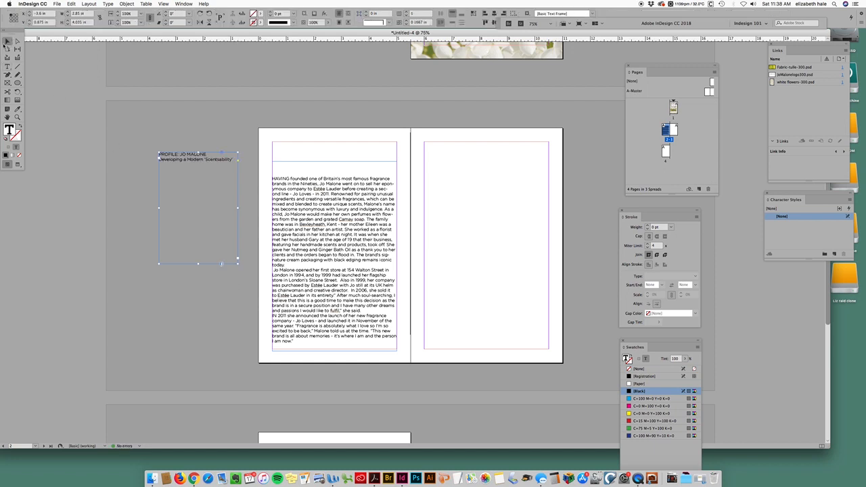
Delete the empty lines above "HAVING founded" so the body text starts at the top of its frame
{"action": "left_click", "coordinate": [273, 174]}
{"action": "left_click", "coordinate": [7, 67]}
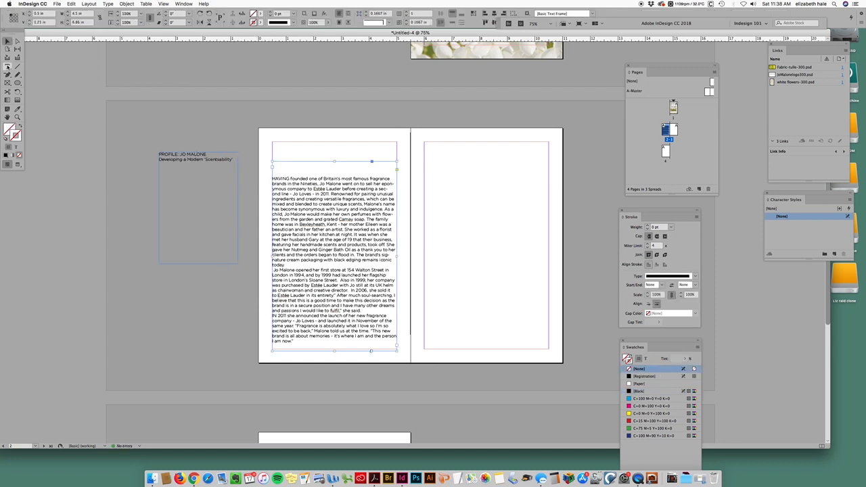
{"action": "left_click", "coordinate": [272, 178]}
{"action": "left_click_drag", "start_coordinate": [271, 178], "coordinate": [271, 162]}
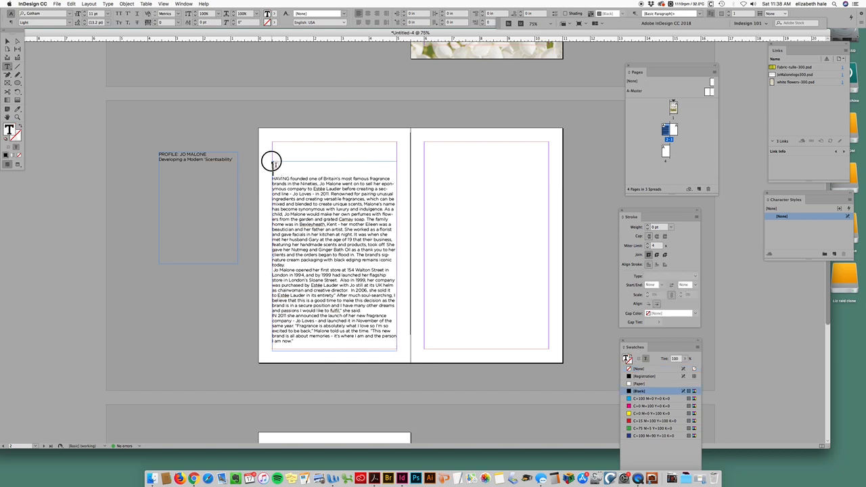
{"action": "key", "text": "BackSpace"}
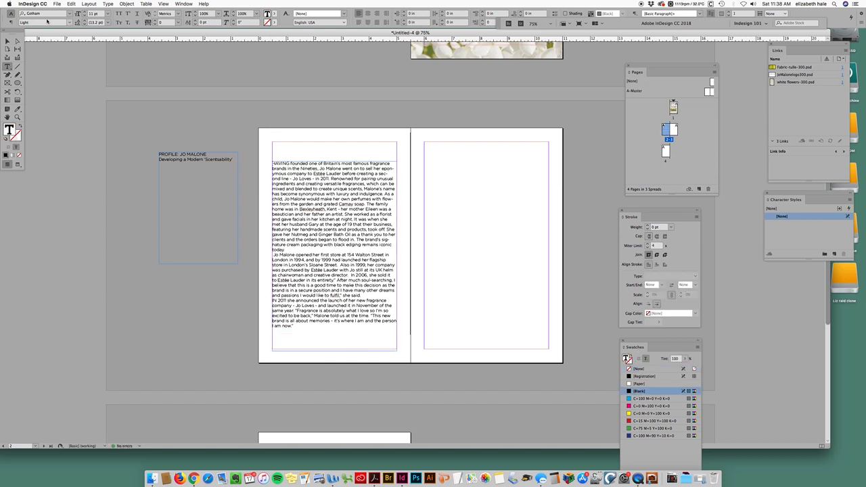
{"action": "key", "text": "Escape"}
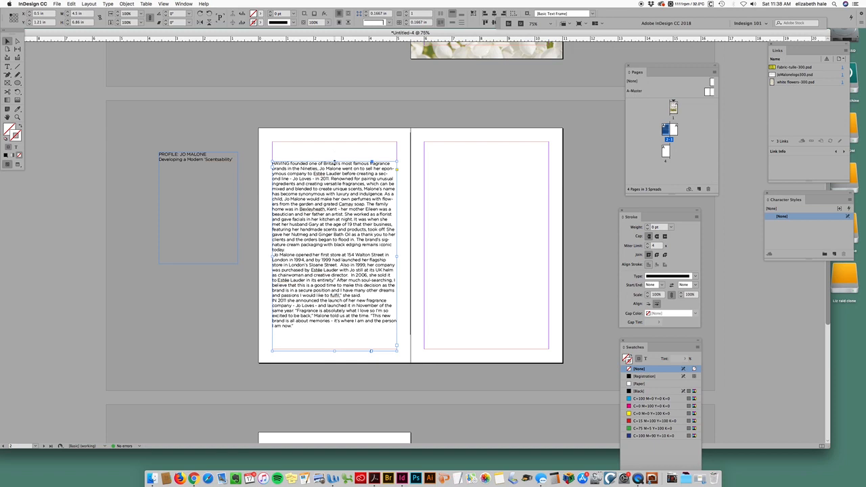
Shorten the body text frame from the top to about 5.6 in high and align its bottom edge with the page margin
{"action": "left_click_drag", "start_coordinate": [335, 163], "coordinate": [338, 195]}
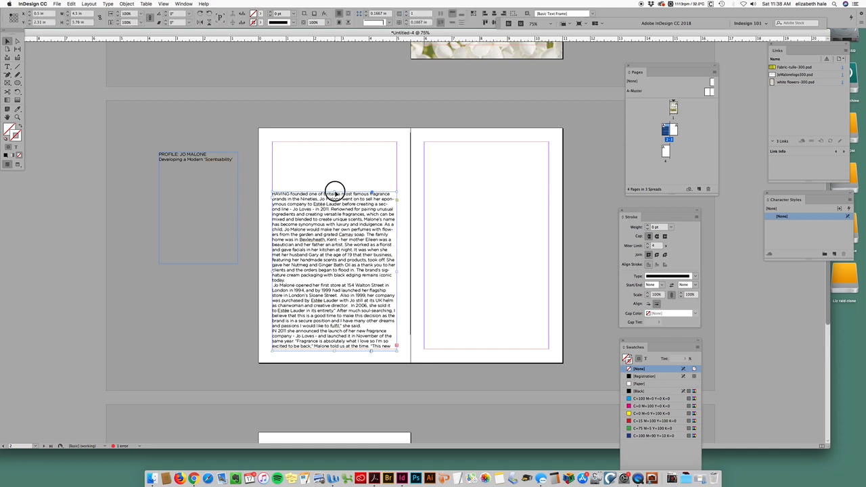
{"action": "mouse_move", "coordinate": [335, 192]}
{"action": "left_mouse_down"}
{"action": "mouse_move", "coordinate": [335, 230]}
{"action": "mouse_move", "coordinate": [336, 196]}
{"action": "left_mouse_up"}
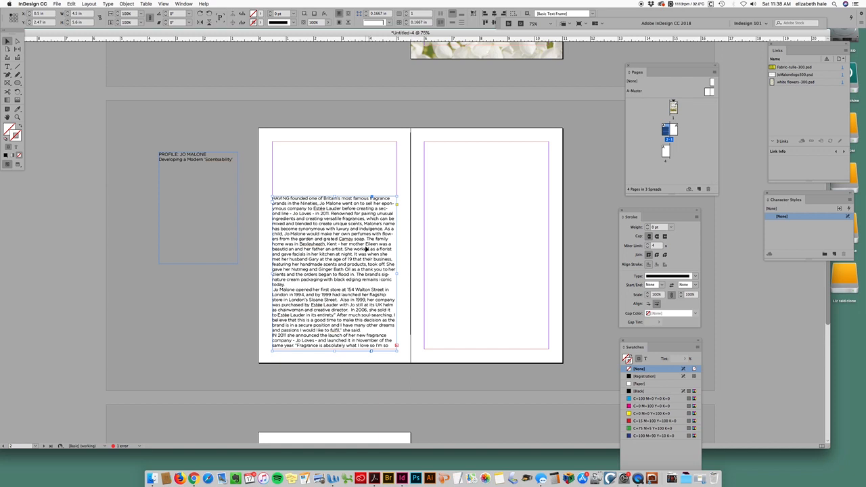
{"action": "left_click_drag", "start_coordinate": [353, 246], "coordinate": [352, 243]}
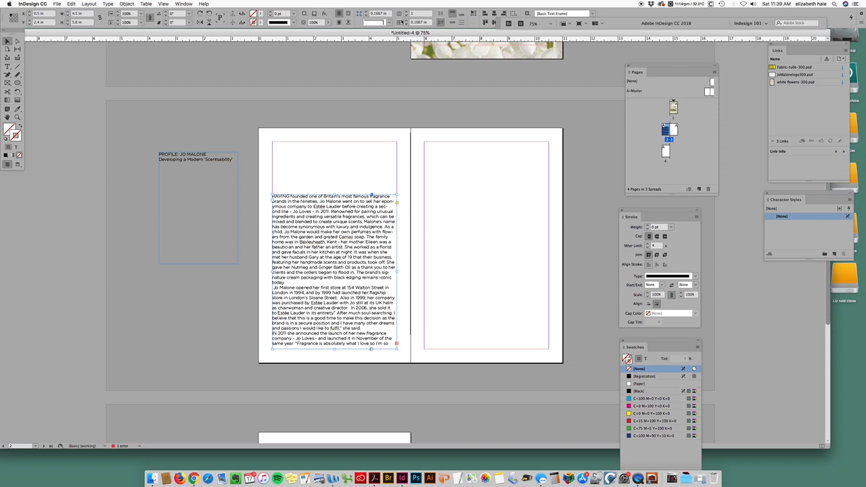
Try column counts of up to five in the body text frame and settle on two columns
{"action": "left_click", "coordinate": [406, 12]}
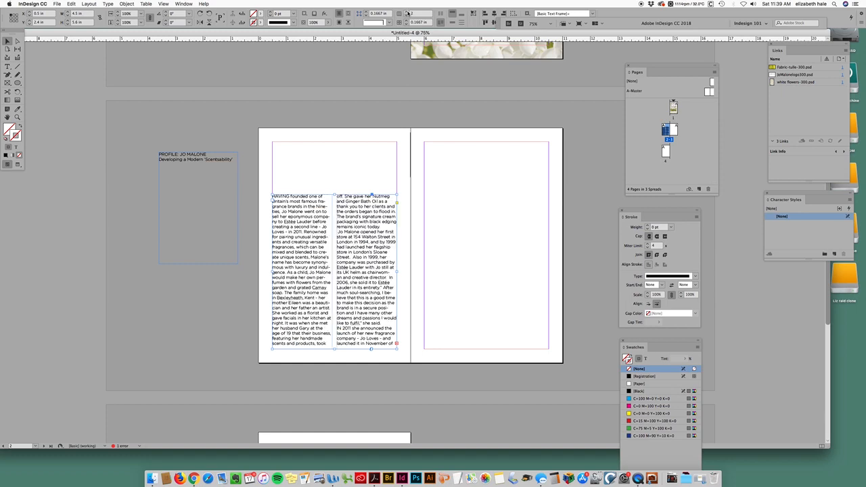
{"action": "left_click", "coordinate": [406, 12]}
{"action": "left_click", "coordinate": [406, 12]}
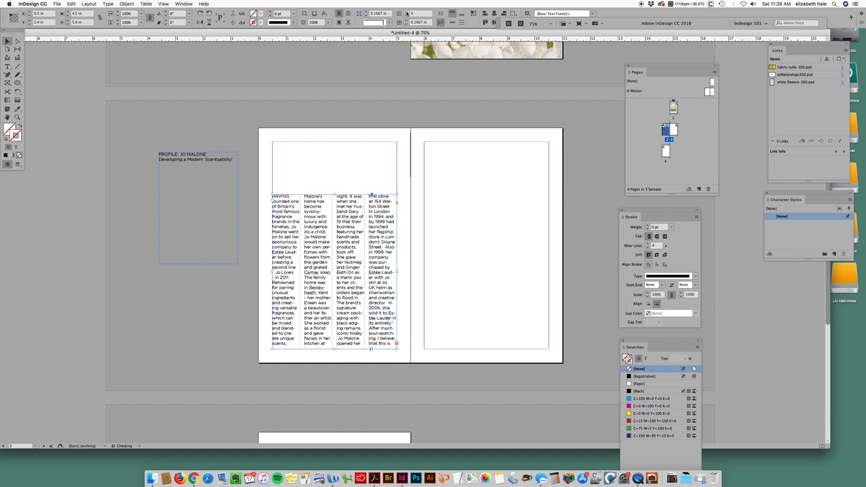
{"action": "left_click", "coordinate": [405, 12]}
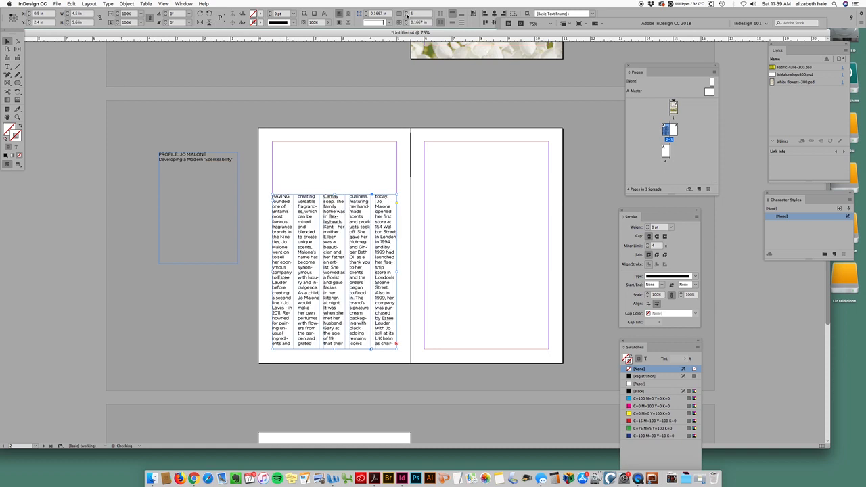
{"action": "left_click", "coordinate": [406, 16]}
{"action": "left_click", "coordinate": [405, 15]}
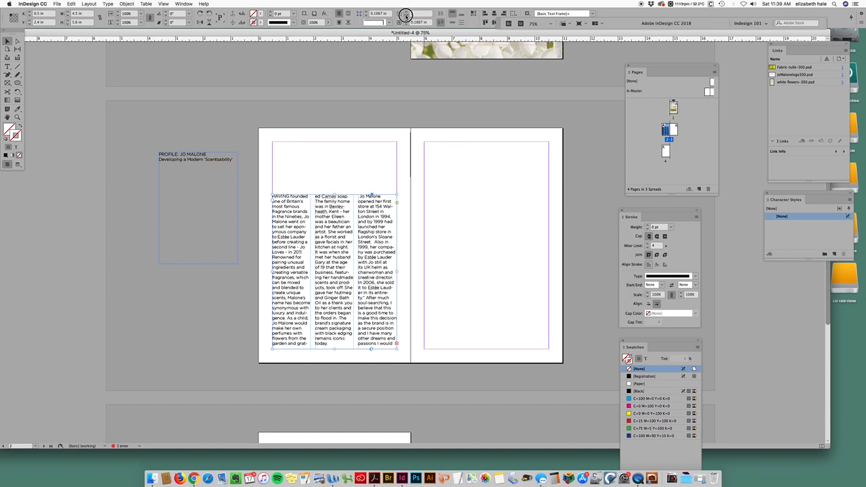
{"action": "left_click", "coordinate": [406, 16]}
{"action": "left_click", "coordinate": [406, 12]}
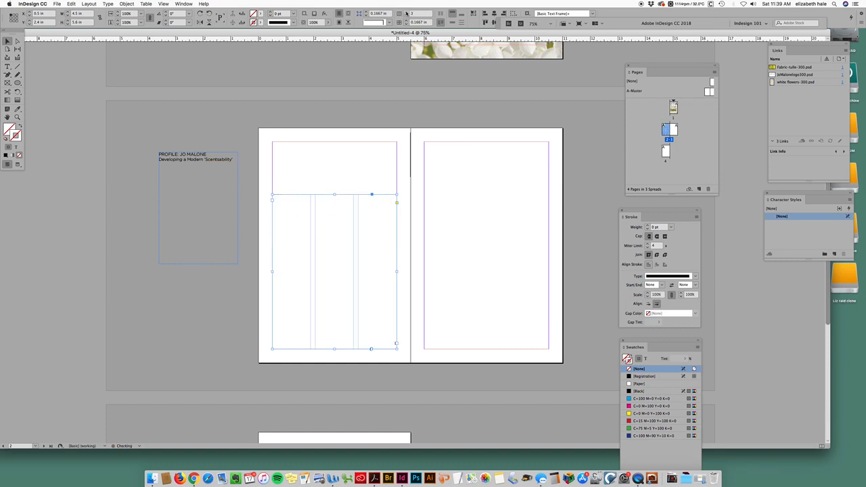
{"action": "left_click", "coordinate": [406, 13]}
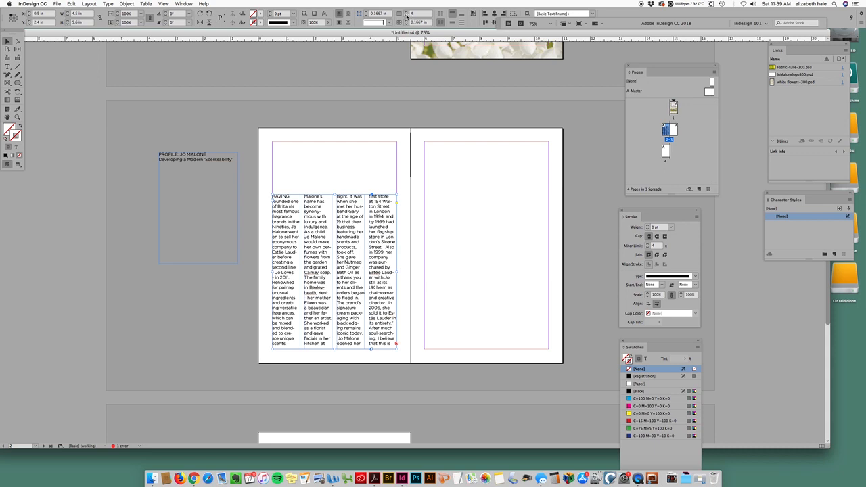
{"action": "left_click", "coordinate": [405, 16]}
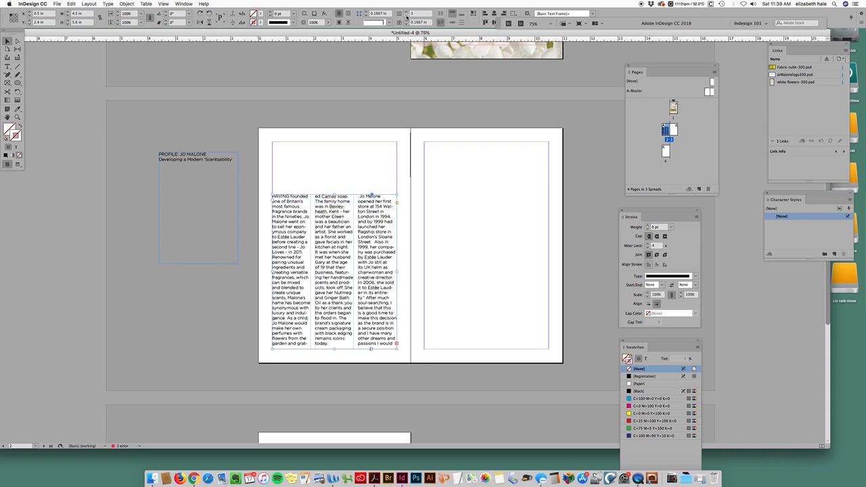
{"action": "left_click", "coordinate": [406, 15]}
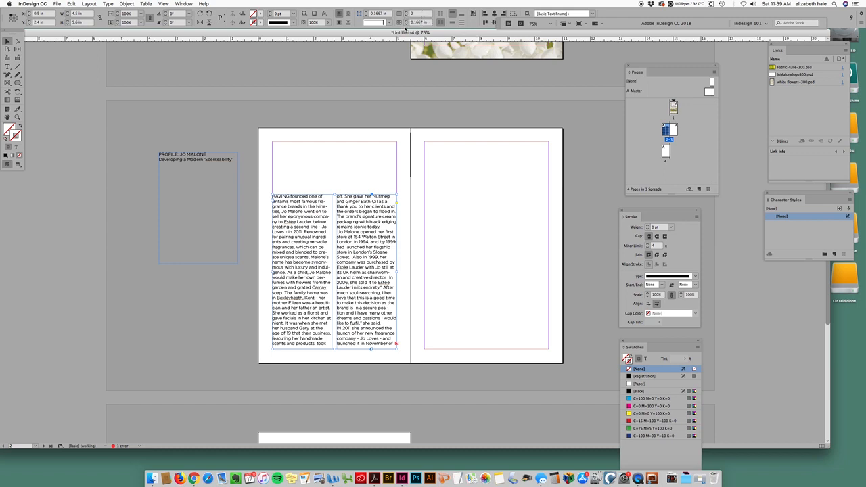
Try wider and zero gutters between the body text columns, settle on 0.1875 in, and deselect the frame
{"action": "left_click", "coordinate": [407, 23]}
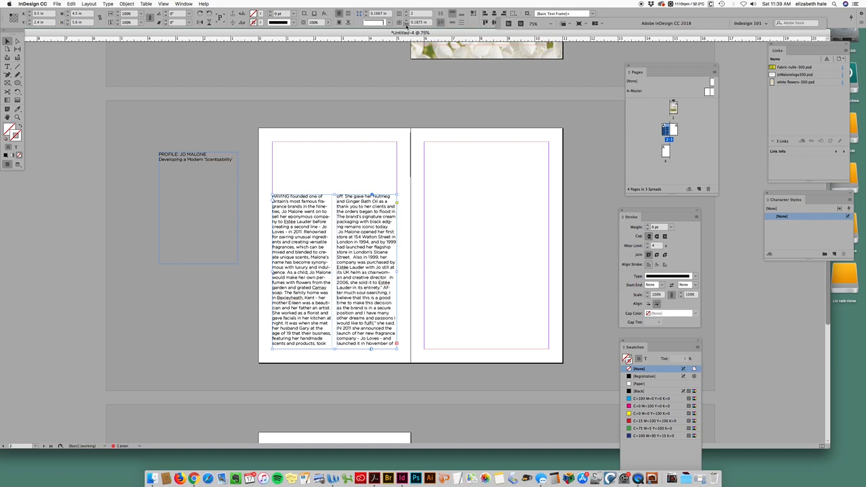
{"action": "left_click", "coordinate": [406, 21]}
{"action": "left_click", "coordinate": [407, 21]}
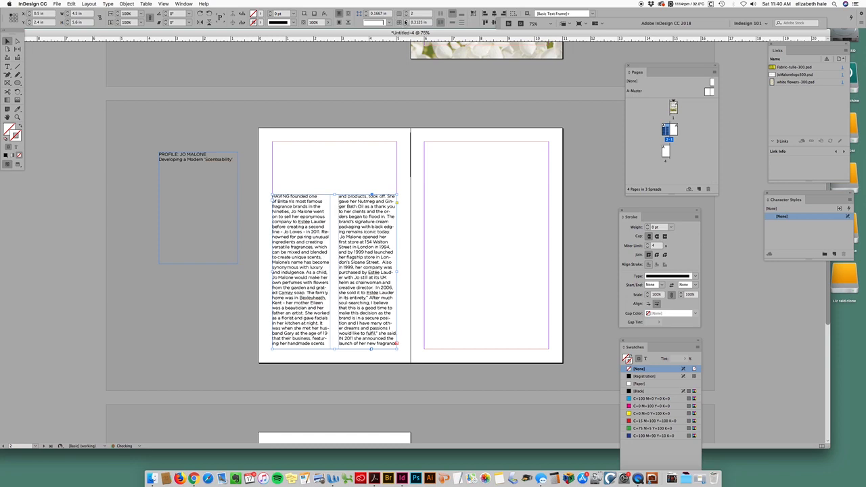
{"action": "left_click", "coordinate": [406, 25]}
{"action": "left_click", "coordinate": [406, 25]}
{"action": "left_click", "coordinate": [406, 25]}
{"action": "left_click", "coordinate": [406, 25]}
{"action": "left_click", "coordinate": [406, 25]}
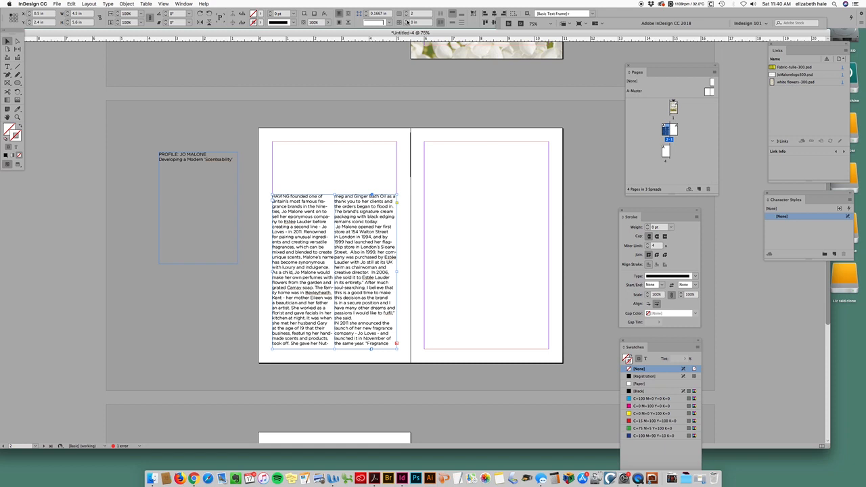
{"action": "left_click", "coordinate": [406, 20]}
{"action": "left_click", "coordinate": [406, 20]}
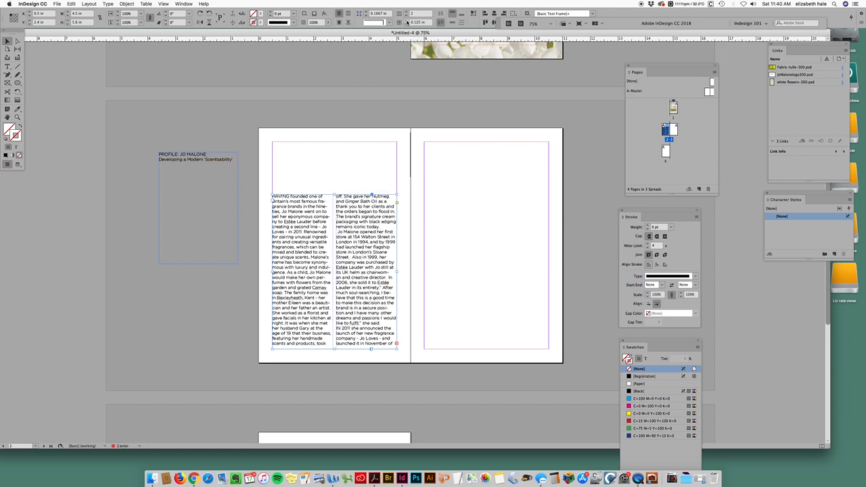
{"action": "left_click", "coordinate": [406, 20]}
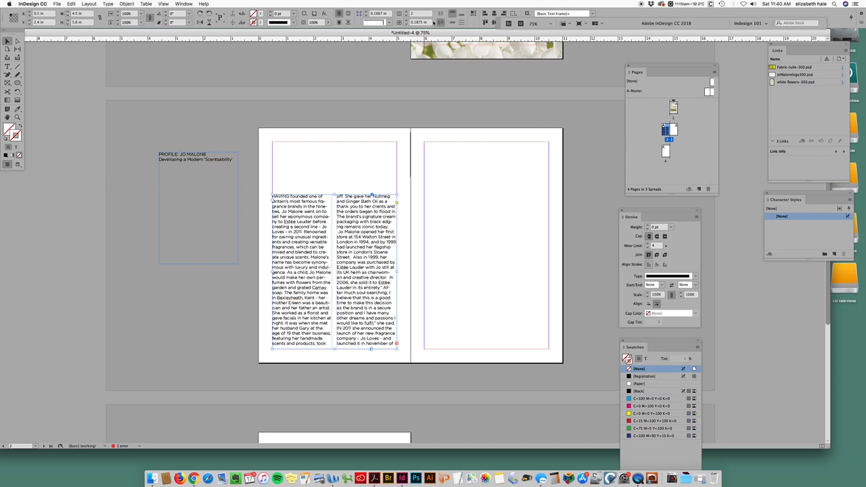
{"action": "left_click", "coordinate": [430, 277]}
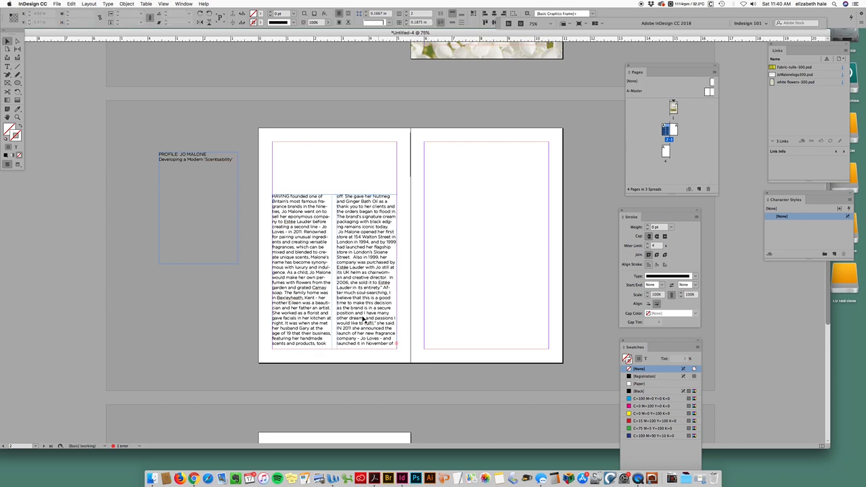
Extend the body text frame slightly past the bottom margin of page 2, nudge the frame up a little, and deselect it
{"action": "left_click", "coordinate": [370, 315]}
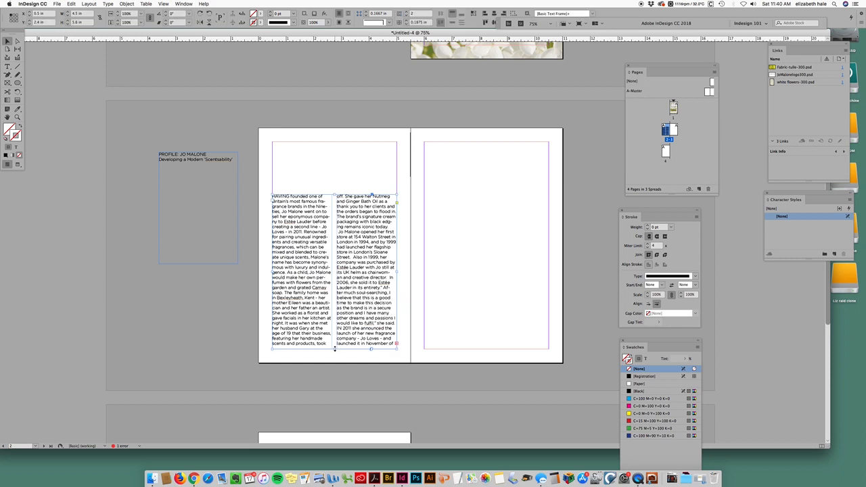
{"action": "left_click_drag", "start_coordinate": [334, 347], "coordinate": [335, 353]}
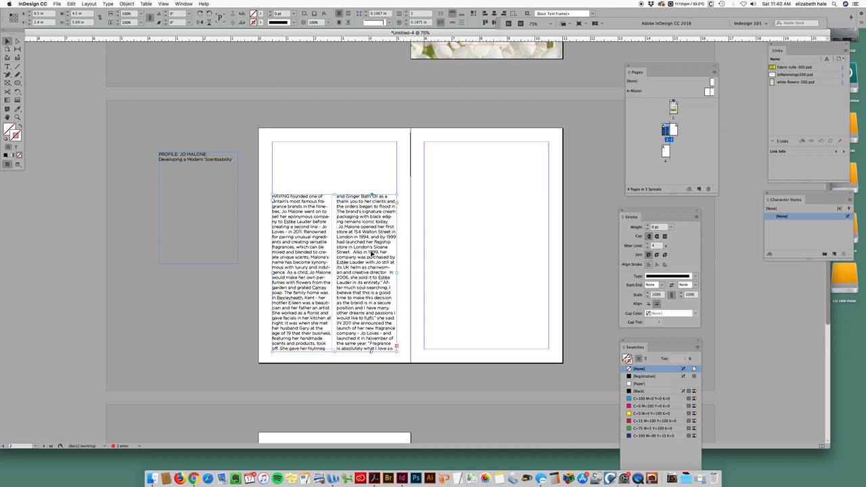
{"action": "left_click_drag", "start_coordinate": [372, 253], "coordinate": [371, 252]}
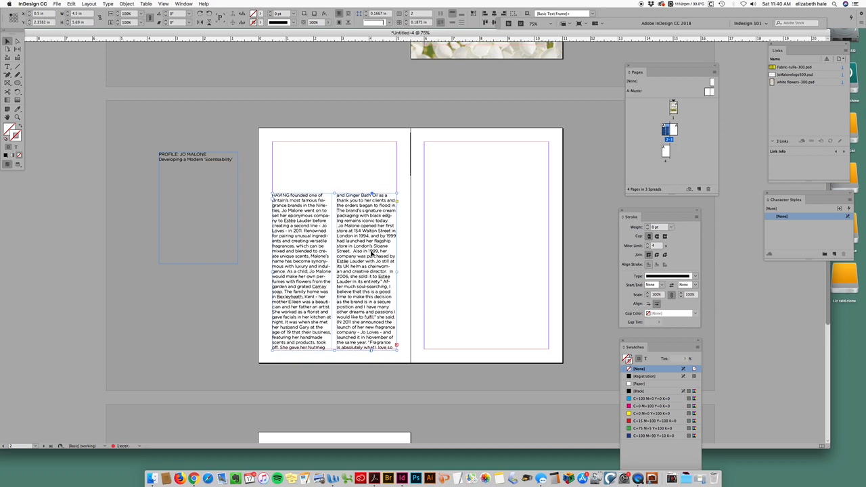
{"action": "left_click", "coordinate": [490, 271]}
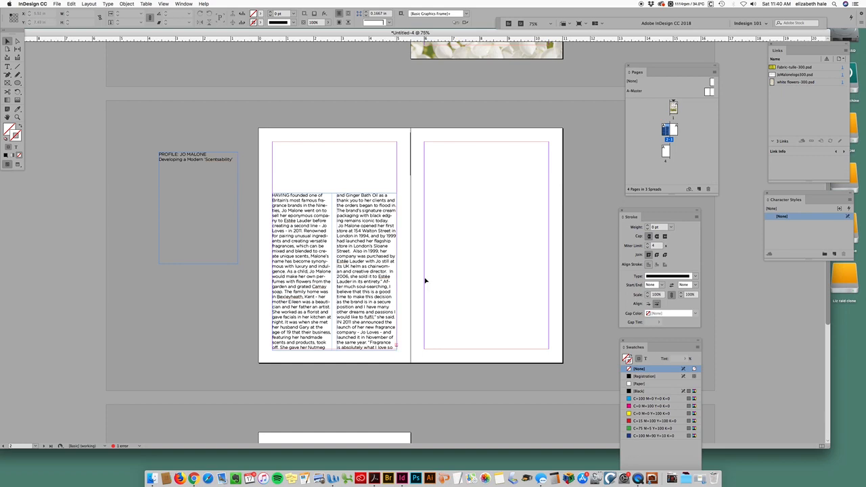
{"action": "key", "text": "super+equal"}
{"action": "key", "text": "super+equal"}
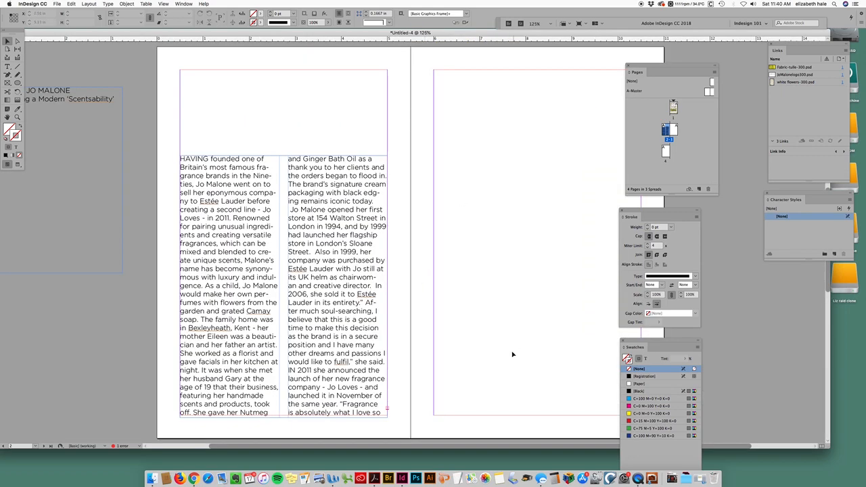
Flow the overset text of the body frame into a new text frame about 2.85 in wide on the pasteboard
{"action": "scroll", "coordinate": [404, 394], "scroll_direction": "down", "scroll_amount": 5}
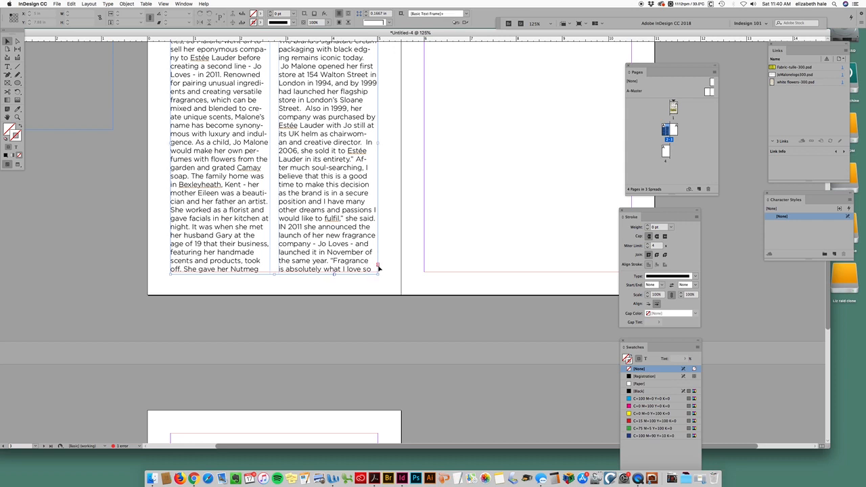
{"action": "left_click", "coordinate": [378, 269]}
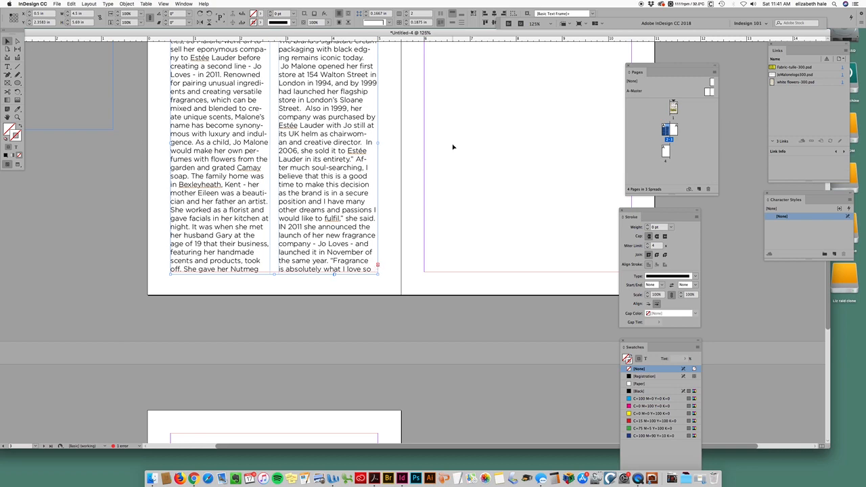
{"action": "key", "text": "super+minus"}
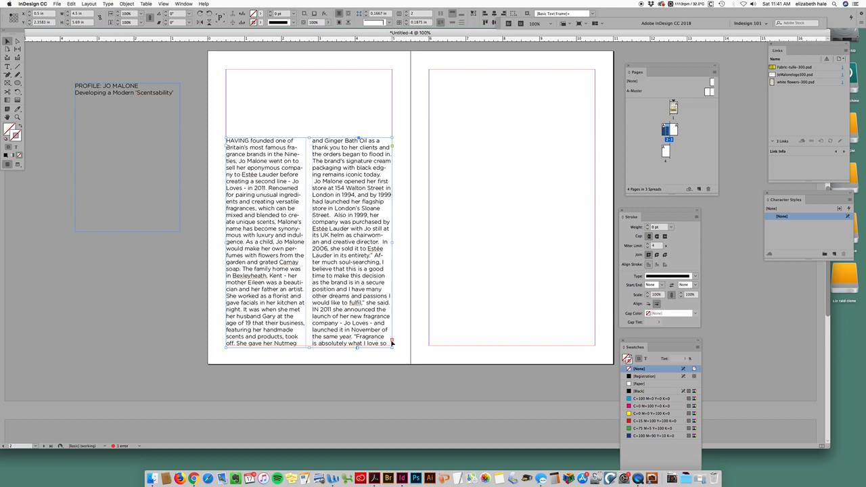
{"action": "left_click", "coordinate": [392, 341]}
{"action": "left_click", "coordinate": [393, 341]}
{"action": "left_click", "coordinate": [392, 342]}
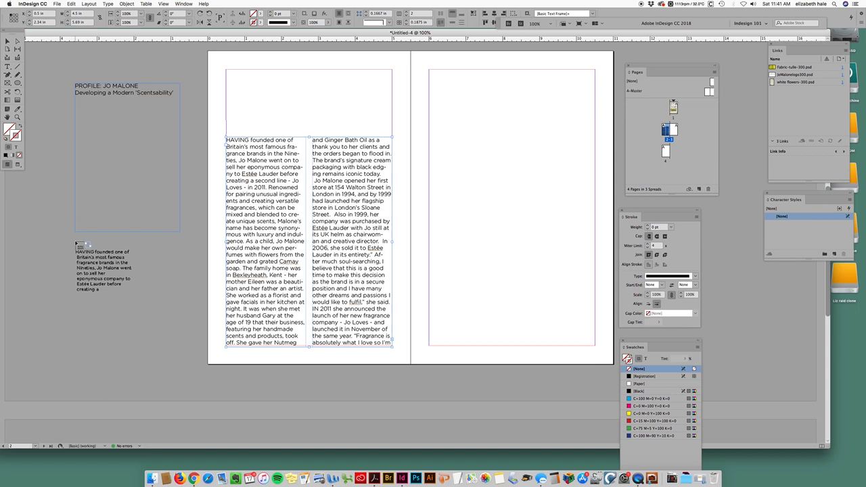
{"action": "left_click_drag", "start_coordinate": [76, 241], "coordinate": [182, 335]}
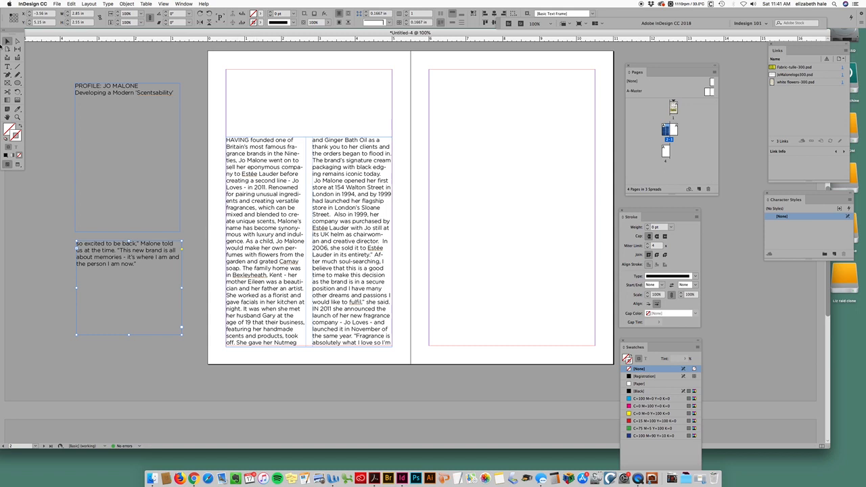
Extend the body text frame upward so its top edge sits at about 2.13 in, adjusting how much text flows onward
{"action": "left_click", "coordinate": [362, 170]}
{"action": "left_click_drag", "start_coordinate": [309, 138], "coordinate": [311, 103]}
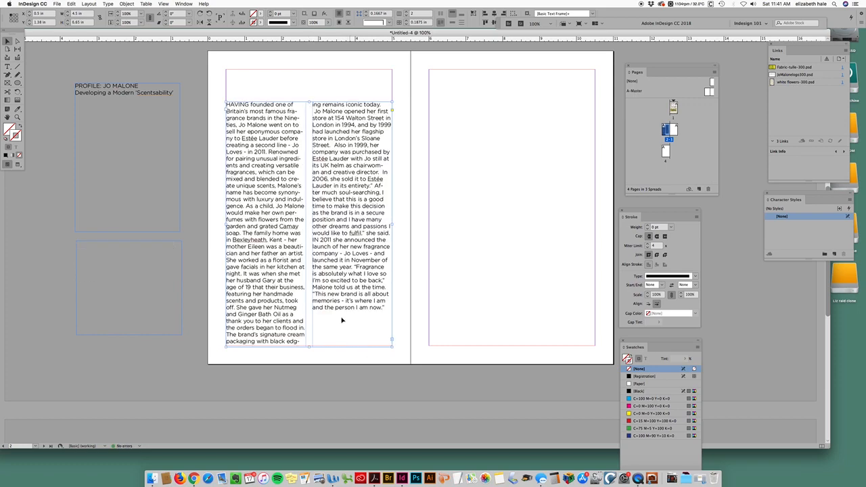
{"action": "left_click_drag", "start_coordinate": [311, 102], "coordinate": [311, 130]}
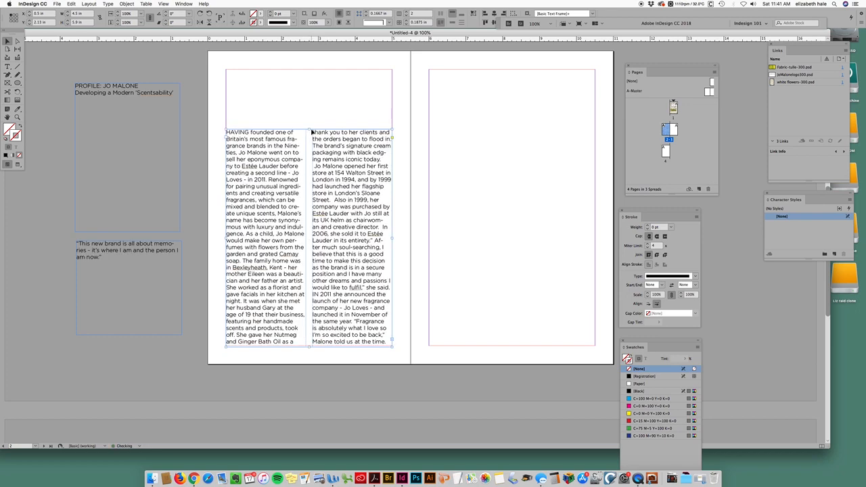
Move the threaded overflow text frame slightly closer to page 2 on the pasteboard, and leave all frames deselected
{"action": "left_click", "coordinate": [178, 300]}
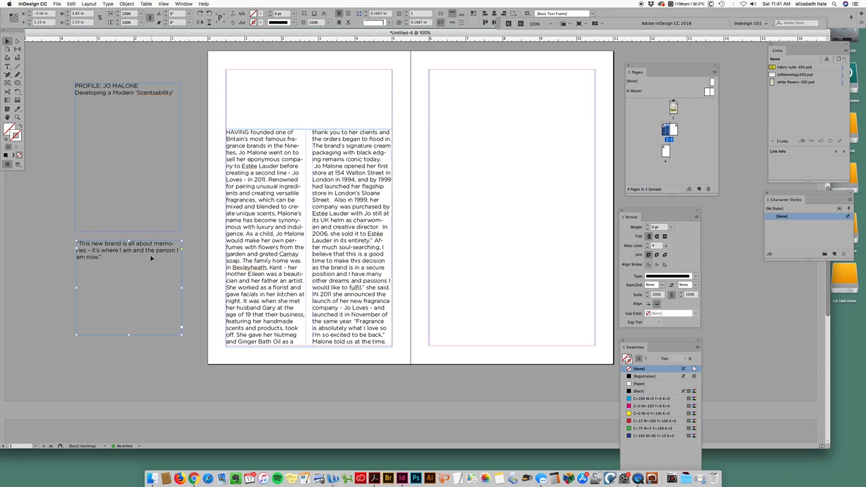
{"action": "left_click_drag", "start_coordinate": [165, 281], "coordinate": [180, 289]}
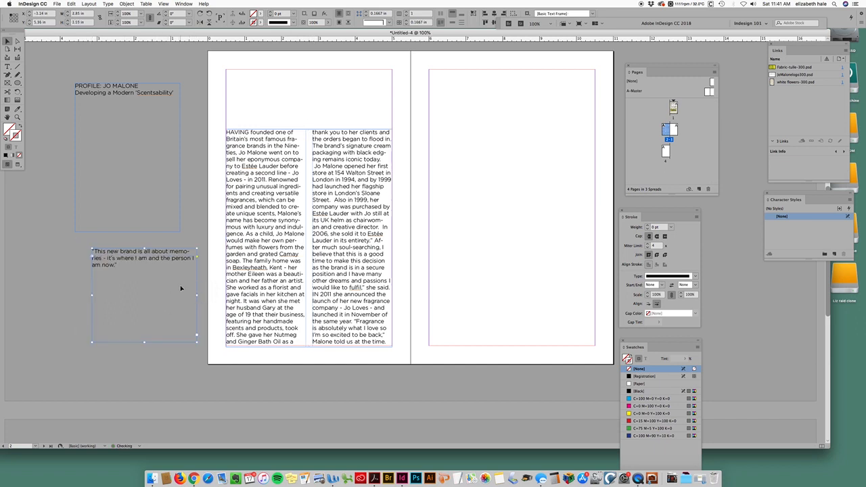
{"action": "left_click", "coordinate": [229, 260]}
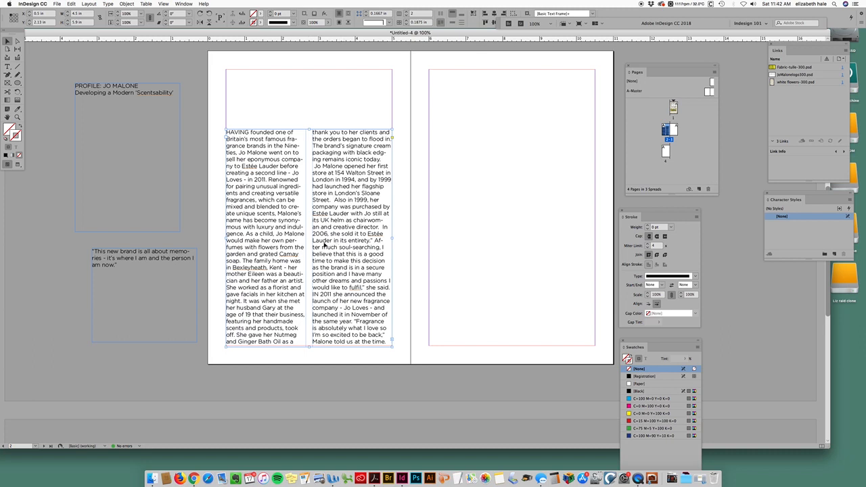
{"action": "left_click", "coordinate": [373, 110]}
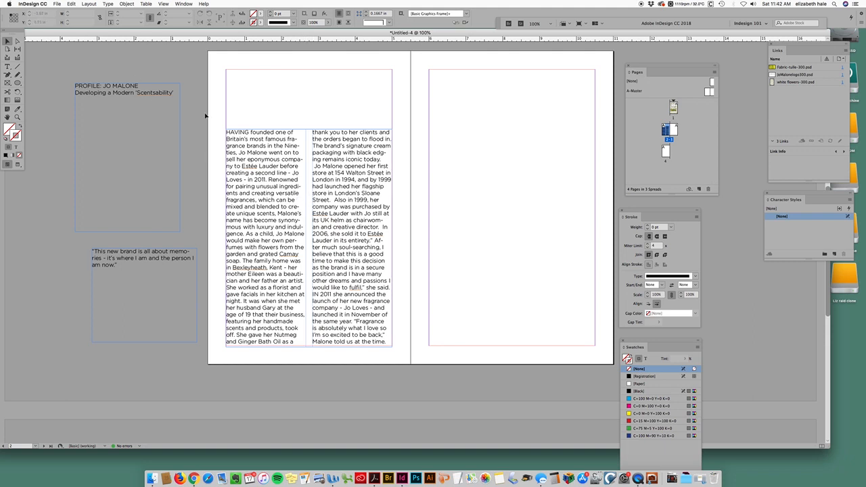
Create a 1.5 by 1.5 in rectangle frame over the body text and centre it across the two columns
{"action": "key", "text": "f"}
{"action": "left_click", "coordinate": [296, 173]}
{"action": "type", "text": "3"}
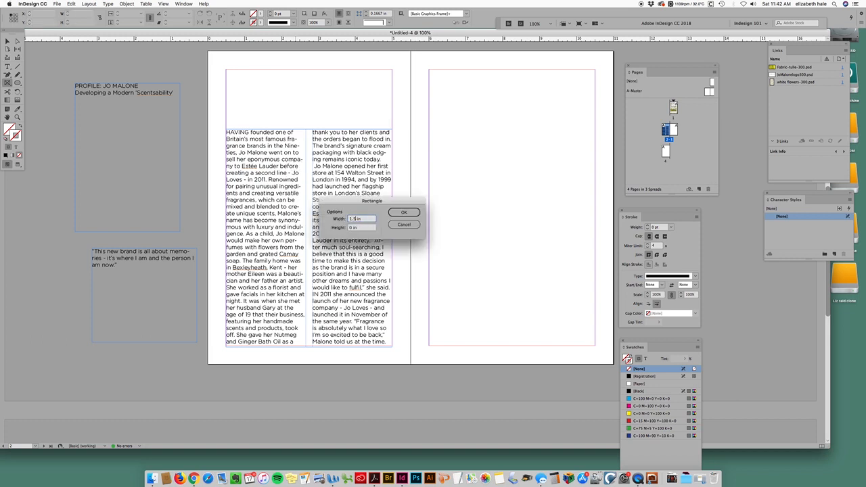
{"action": "key", "text": "Tab"}
{"action": "type", "text": "1.5"}
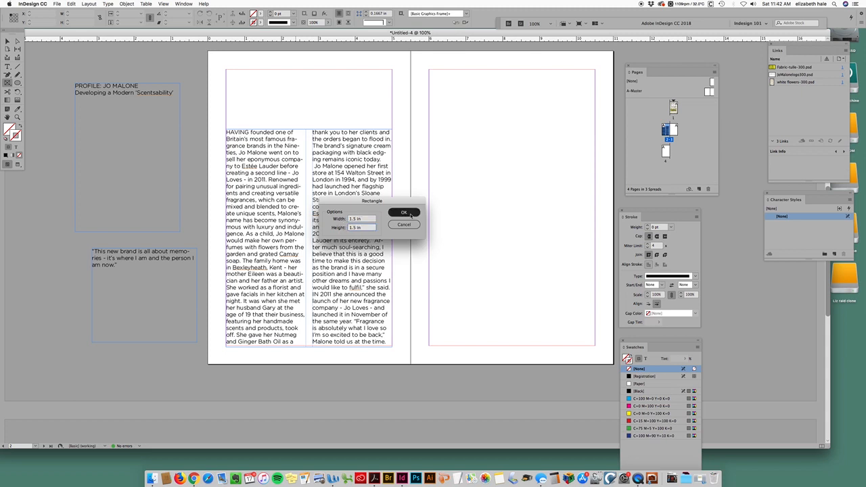
{"action": "left_click", "coordinate": [404, 212]}
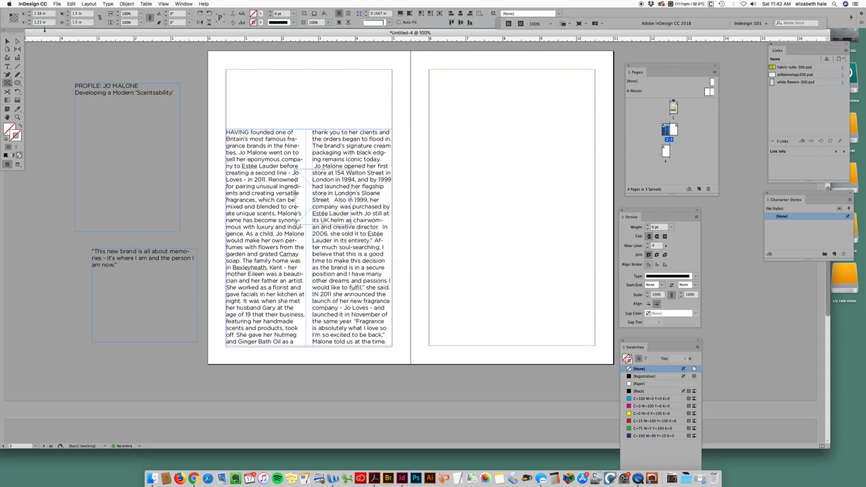
{"action": "left_click", "coordinate": [7, 42]}
{"action": "left_click_drag", "start_coordinate": [325, 198], "coordinate": [309, 200]}
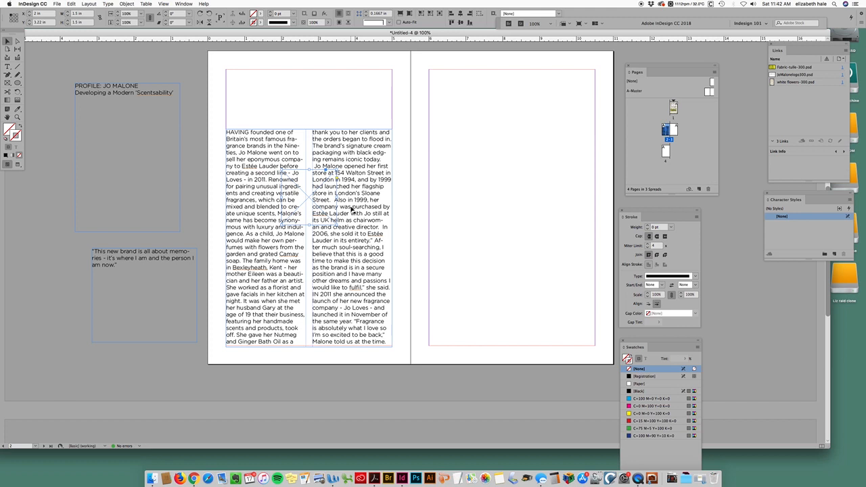
Place JoMaloneCEO300.psd in the square frame and shift the image slightly within it
{"action": "key", "text": "super+d"}
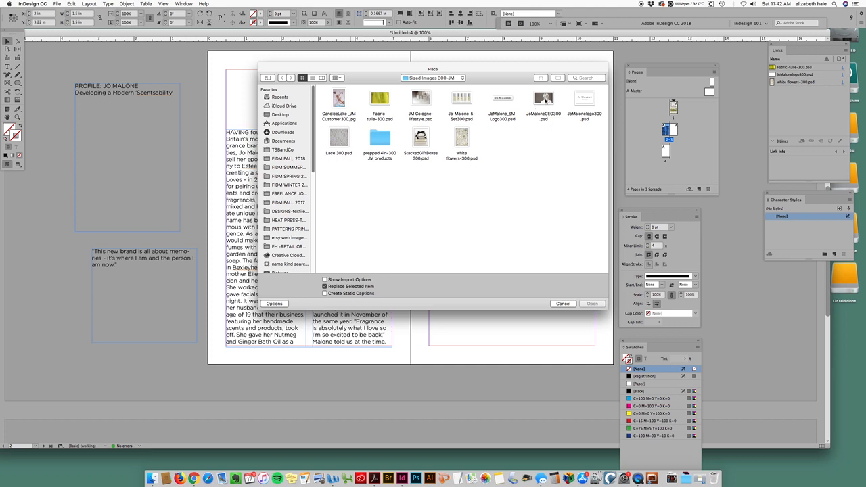
{"action": "left_click", "coordinate": [546, 102]}
{"action": "left_click", "coordinate": [593, 304]}
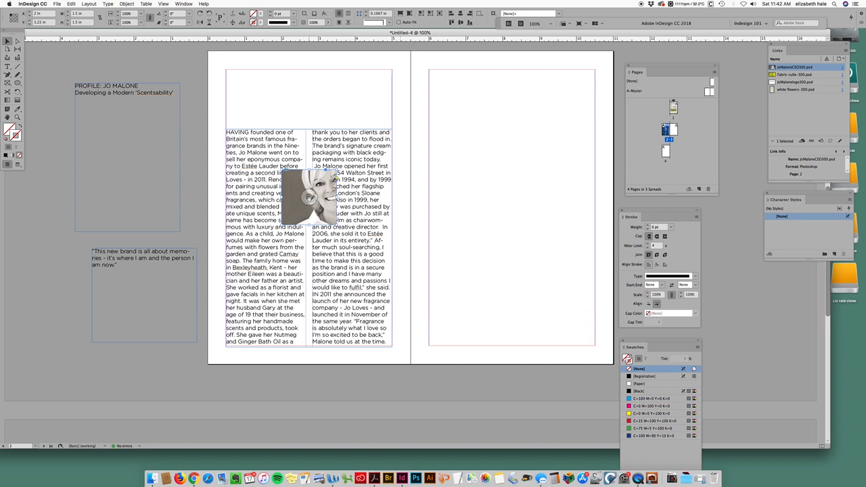
{"action": "left_click", "coordinate": [310, 198]}
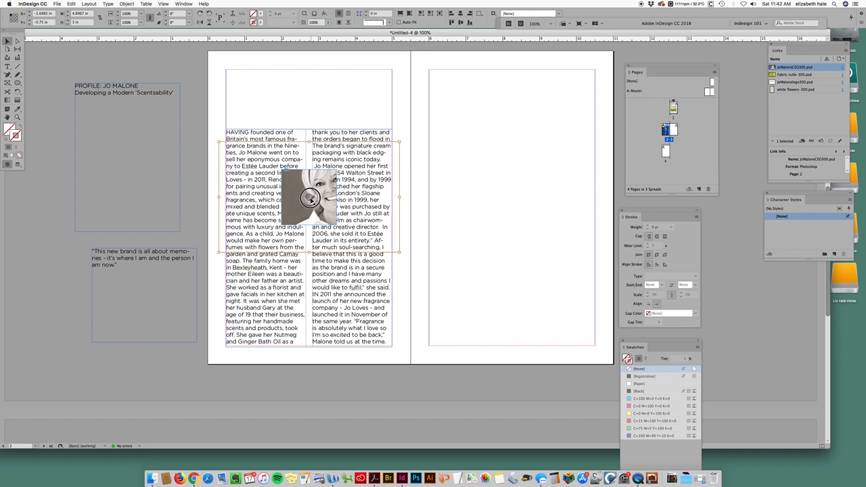
{"action": "left_click_drag", "start_coordinate": [310, 198], "coordinate": [312, 201]}
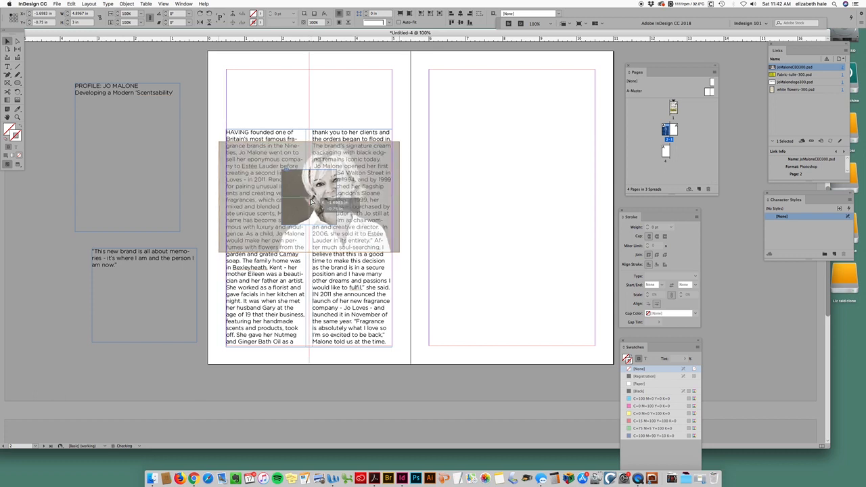
{"action": "left_click_drag", "start_coordinate": [312, 201], "coordinate": [309, 198]}
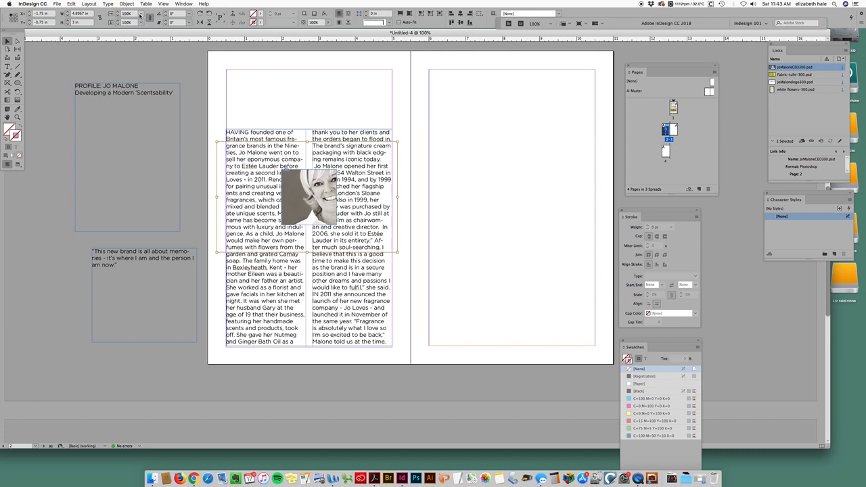
Scale the portrait to 50%, fit it inside the frame, enlarge it to 51%, and nudge image and frame slightly
{"action": "left_click", "coordinate": [140, 14]}
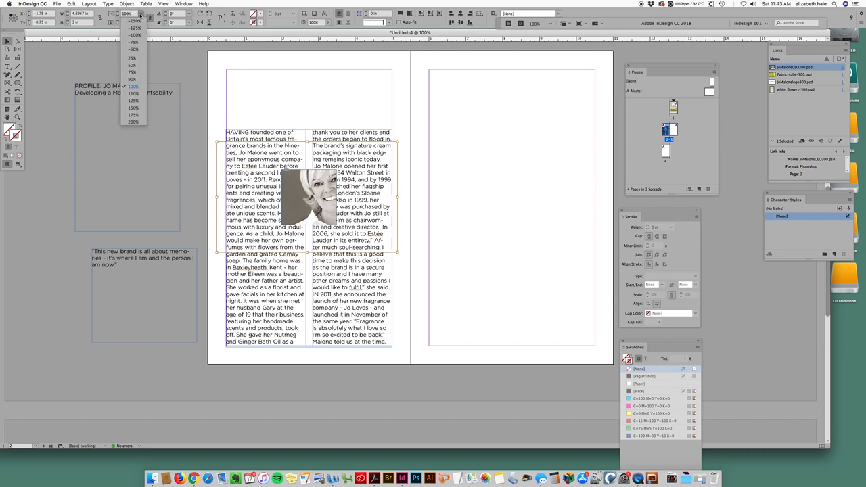
{"action": "left_click", "coordinate": [133, 65]}
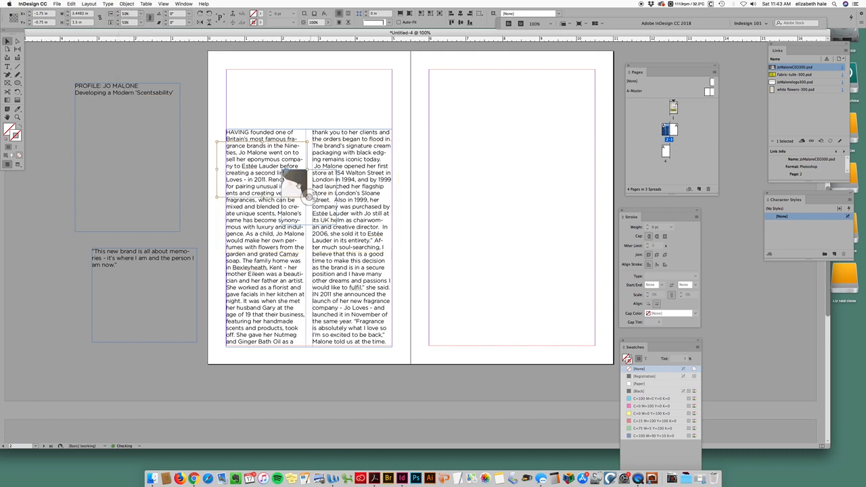
{"action": "left_click_drag", "start_coordinate": [290, 180], "coordinate": [333, 209]}
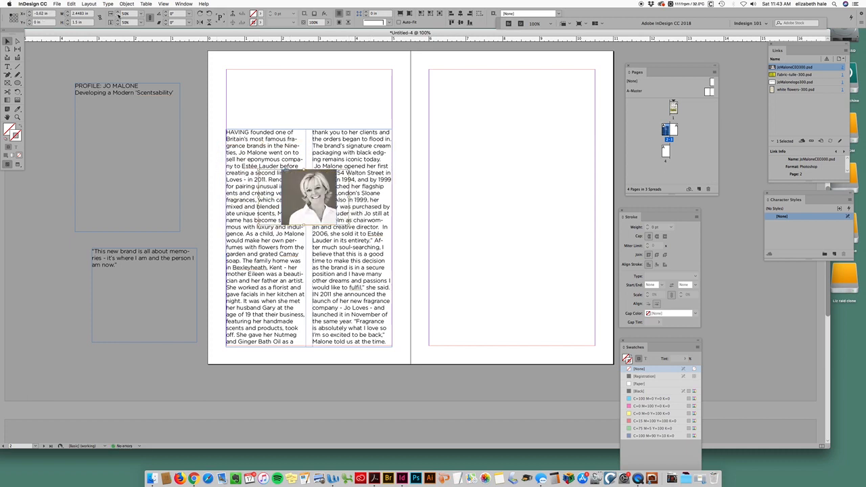
{"action": "left_click", "coordinate": [118, 12]}
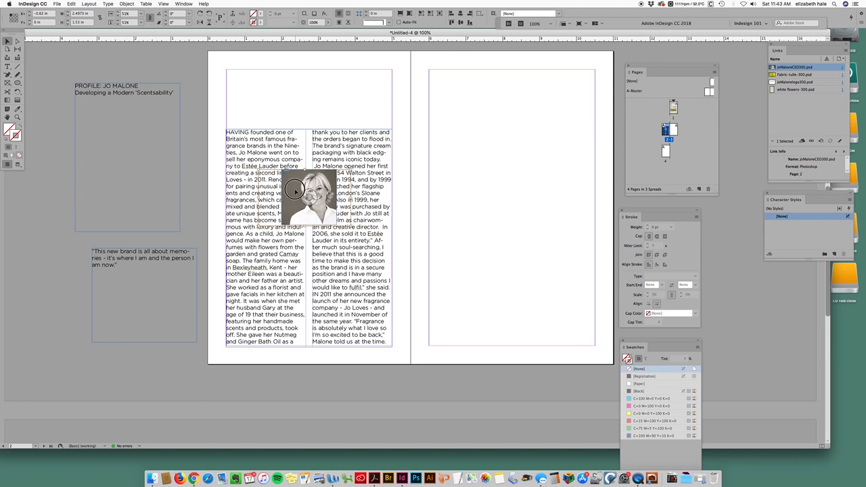
{"action": "left_click_drag", "start_coordinate": [296, 194], "coordinate": [299, 194]}
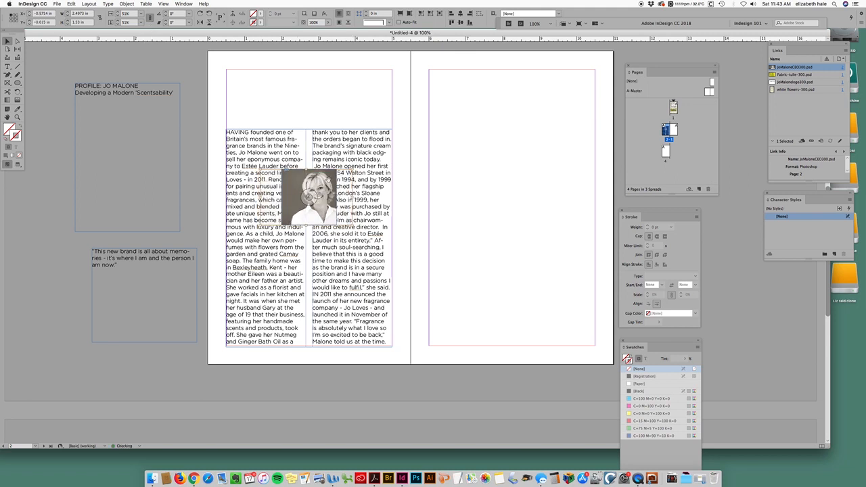
{"action": "left_click", "coordinate": [330, 204]}
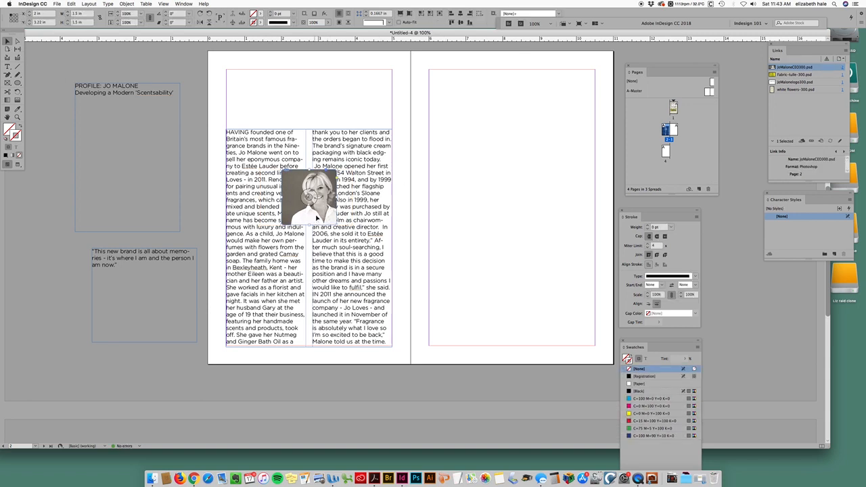
{"action": "left_click_drag", "start_coordinate": [319, 220], "coordinate": [332, 215]}
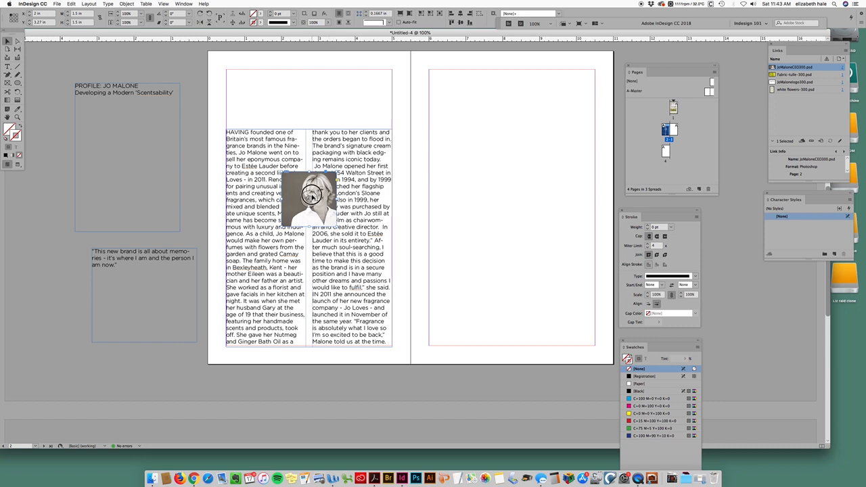
Try squashing and stretching the portrait's height out of proportion, and restore its vertical scale to 51%
{"action": "left_click", "coordinate": [312, 196]}
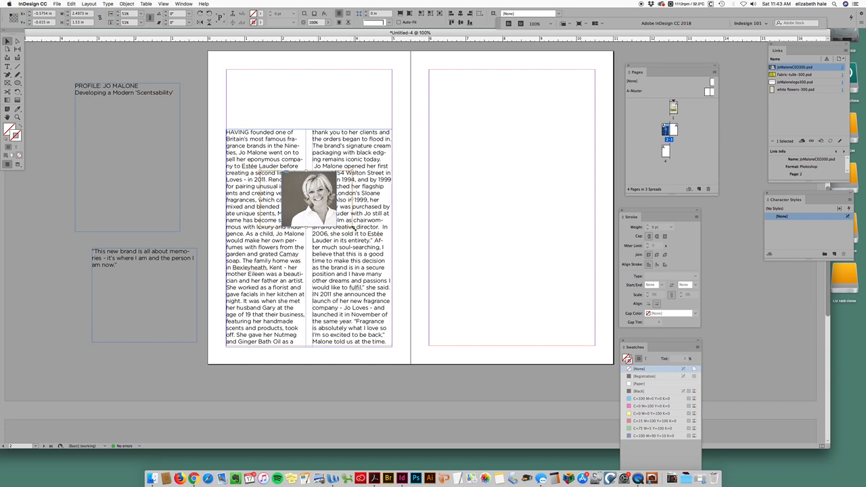
{"action": "left_click_drag", "start_coordinate": [353, 229], "coordinate": [365, 211]}
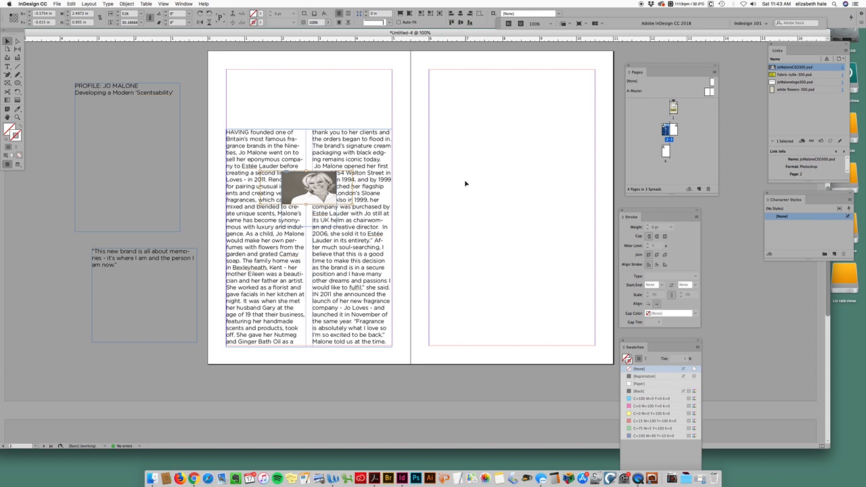
{"action": "left_click_drag", "start_coordinate": [308, 204], "coordinate": [306, 233]}
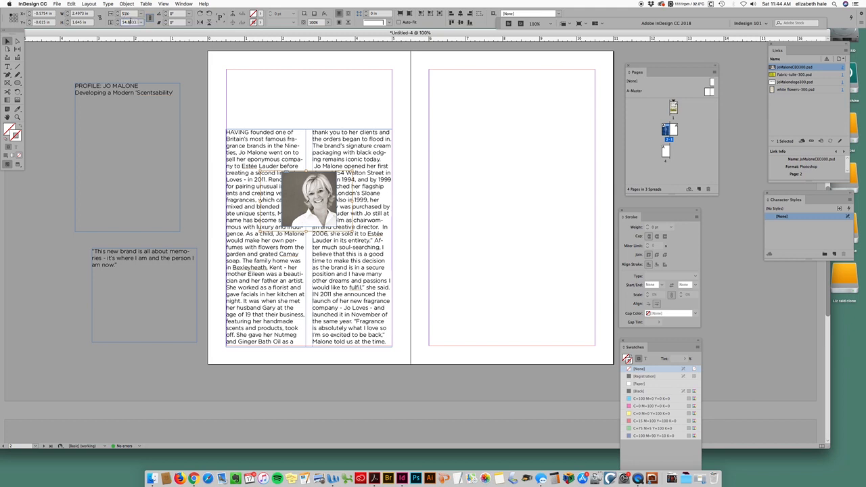
{"action": "type", "text": "51"}
{"action": "key", "text": "Return"}
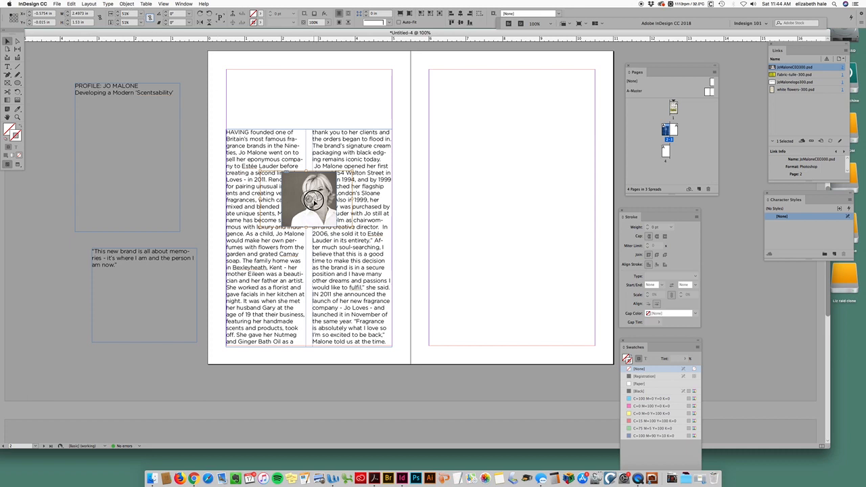
Nudge the portrait slightly to the right inside its frame, deselect it, and select the frame and its image again
{"action": "left_click_drag", "start_coordinate": [310, 197], "coordinate": [315, 198]}
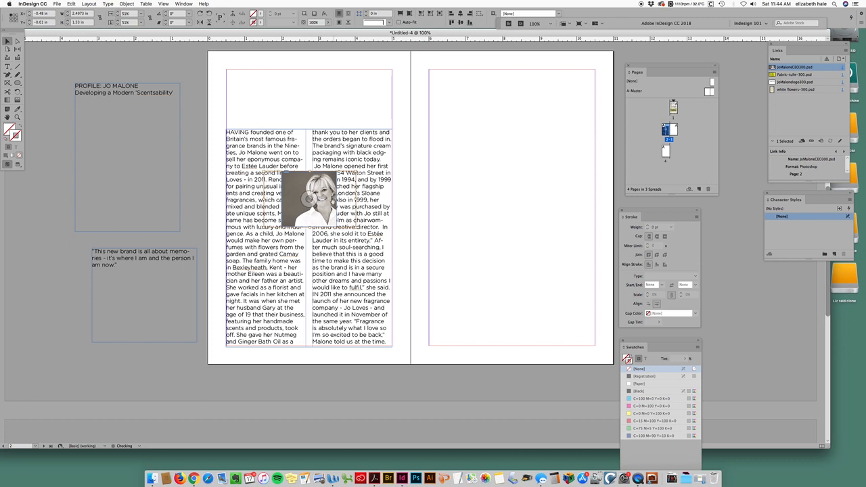
{"action": "left_click", "coordinate": [447, 157]}
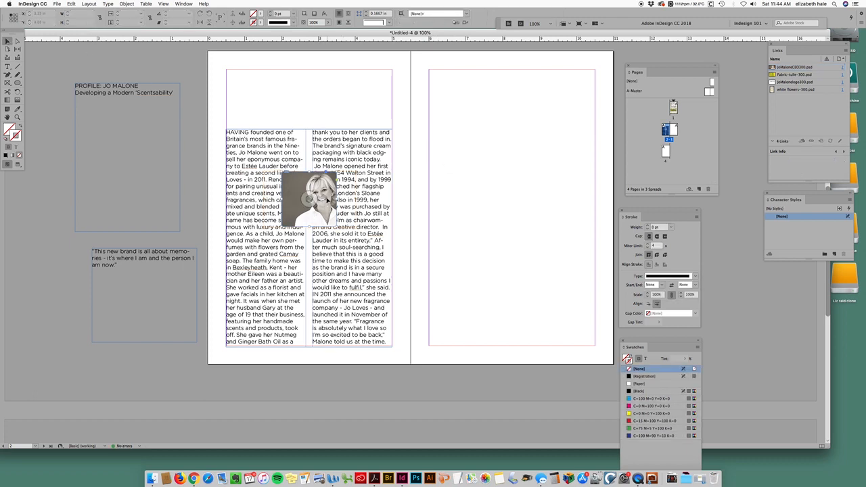
{"action": "left_click", "coordinate": [328, 200]}
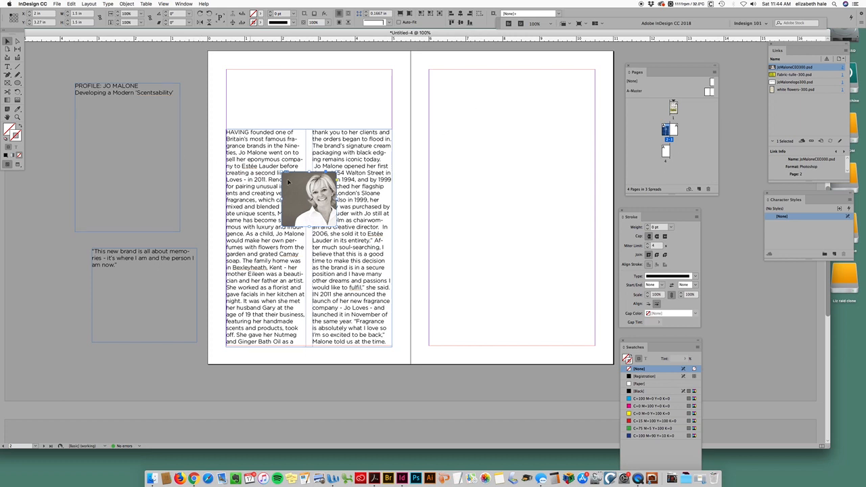
{"action": "left_click", "coordinate": [311, 199]}
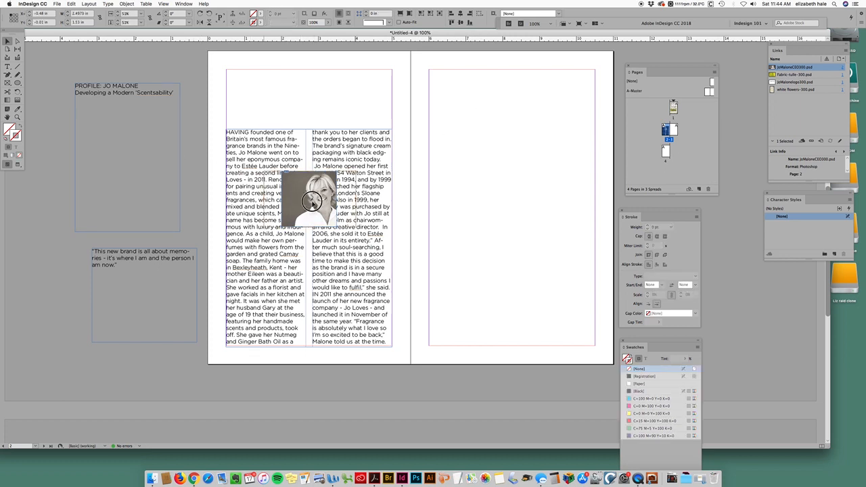
Shift the portrait left inside its frame to about X -0.67 in, nudge it slightly upward, and deselect it
{"action": "mouse_move", "coordinate": [312, 199]}
{"action": "left_mouse_down"}
{"action": "mouse_move", "coordinate": [309, 205]}
{"action": "mouse_move", "coordinate": [314, 201]}
{"action": "left_mouse_up"}
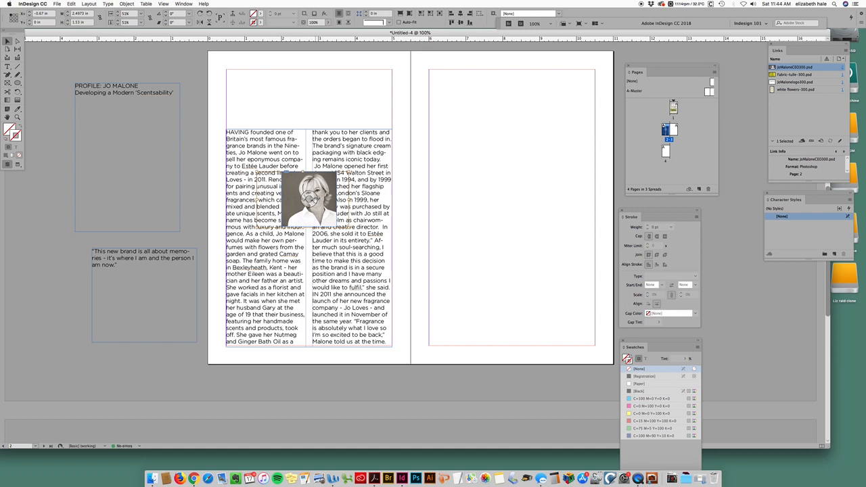
{"action": "key", "text": "Up"}
{"action": "key", "text": "Up"}
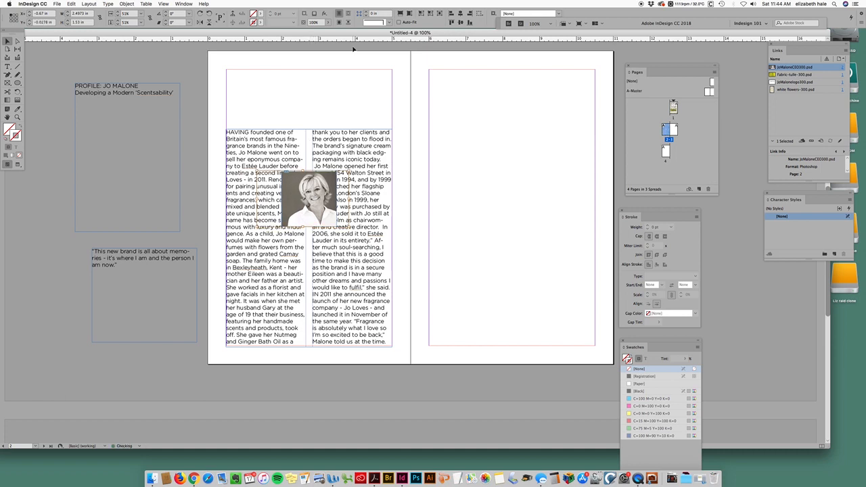
{"action": "key", "text": "Down"}
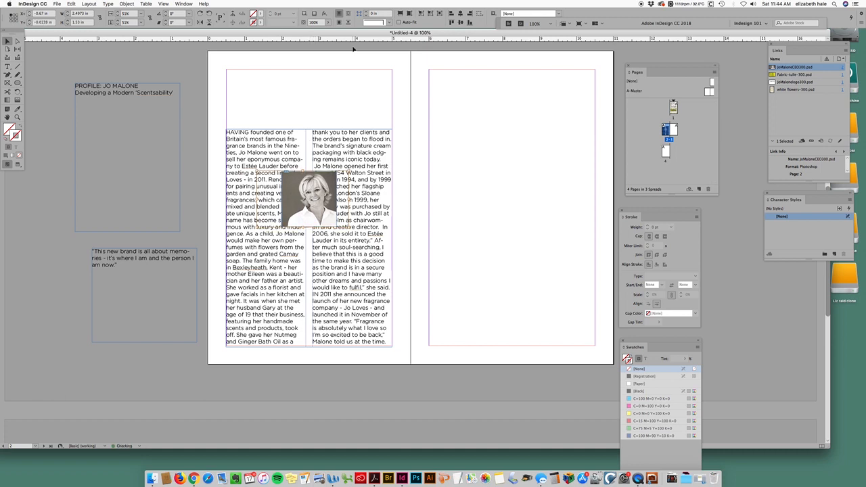
{"action": "left_click", "coordinate": [71, 58]}
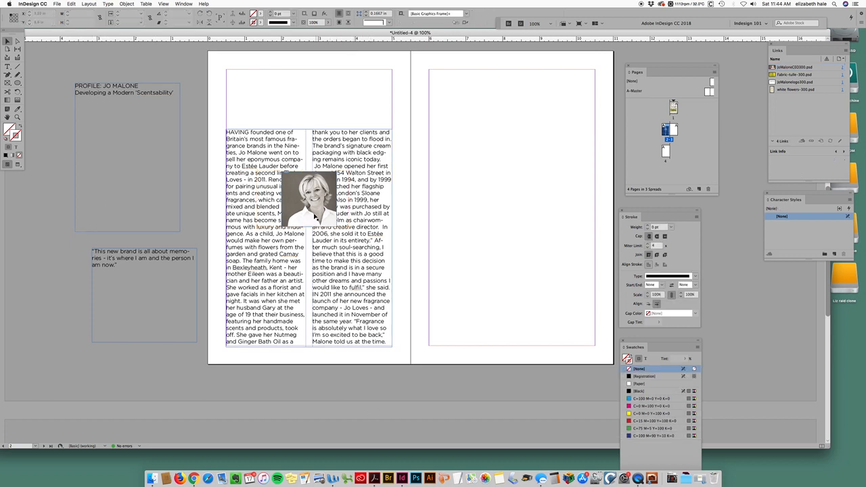
{"action": "left_click", "coordinate": [314, 215]}
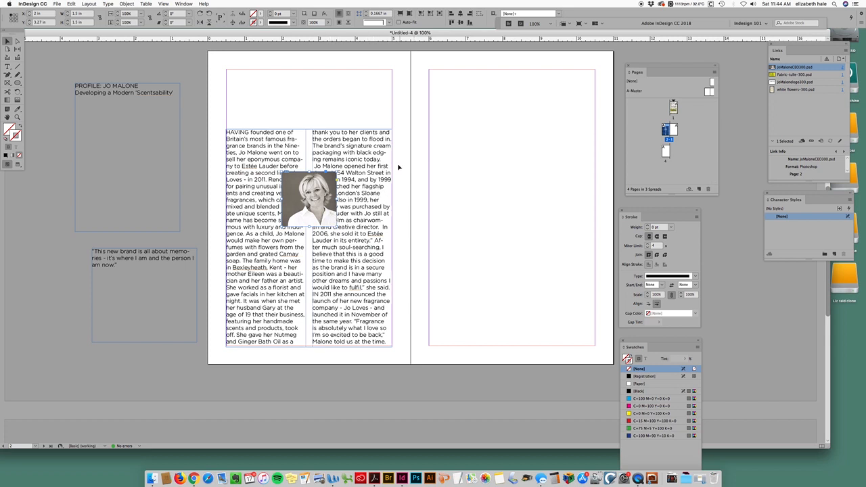
{"action": "left_click", "coordinate": [443, 196]}
{"action": "left_click", "coordinate": [331, 224]}
{"action": "left_click", "coordinate": [671, 52]}
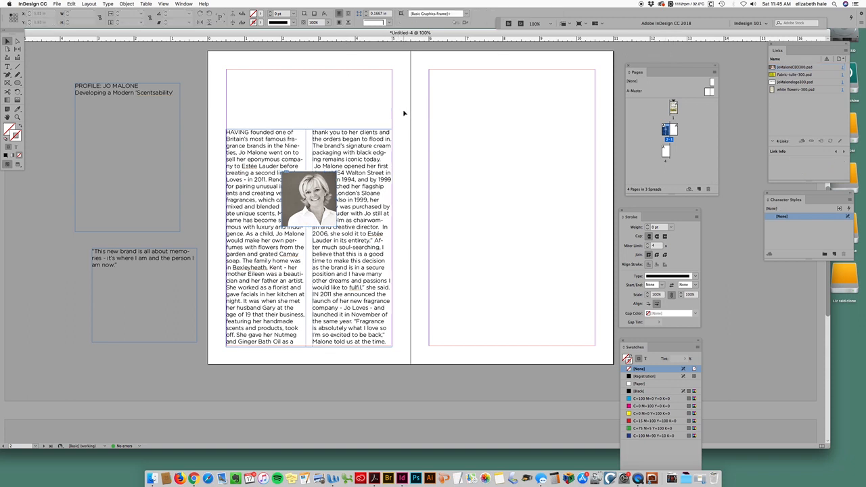
{"action": "left_click", "coordinate": [322, 201]}
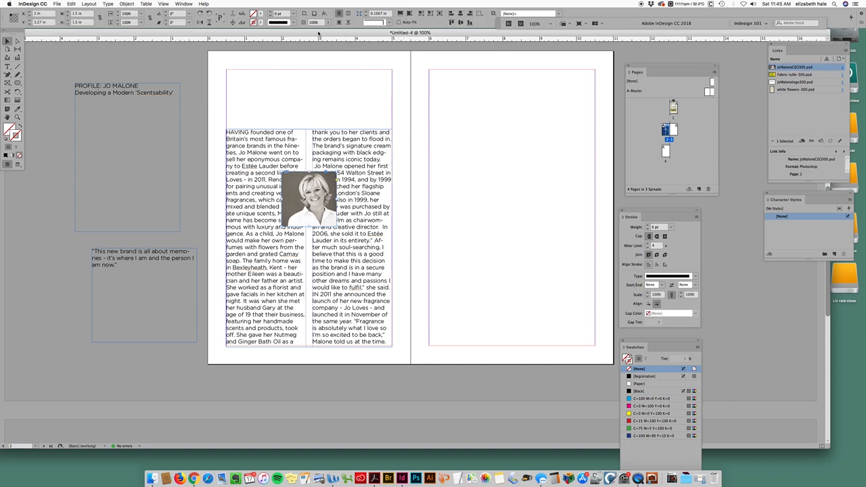
{"action": "left_click", "coordinate": [416, 132]}
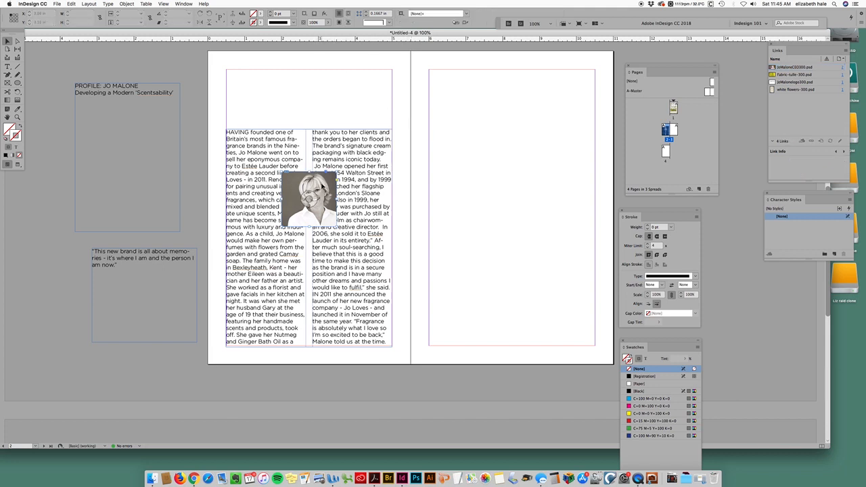
Wrap the profile text around the bounding box of the portrait frame
{"action": "left_click", "coordinate": [324, 187]}
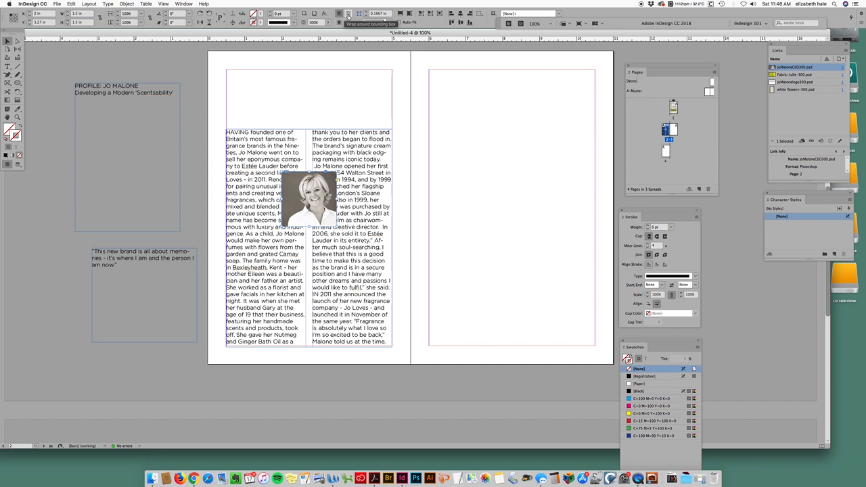
{"action": "left_click", "coordinate": [348, 14]}
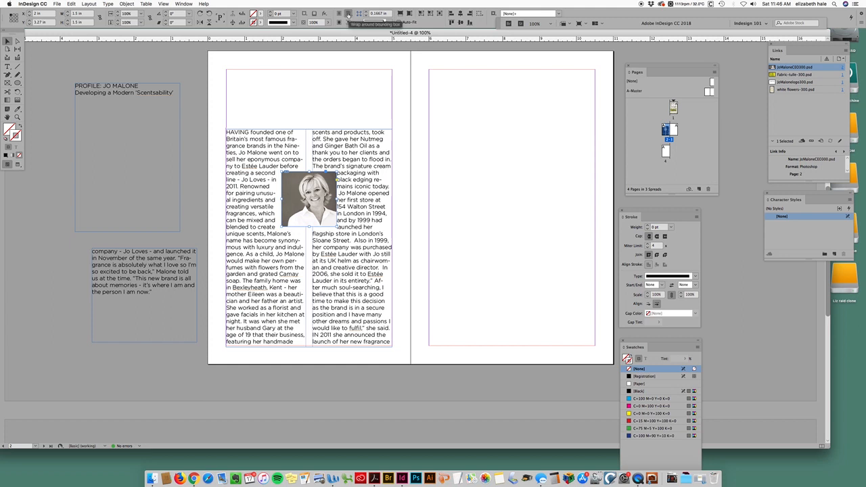
{"action": "left_click", "coordinate": [350, 14]}
{"action": "left_click", "coordinate": [349, 14]}
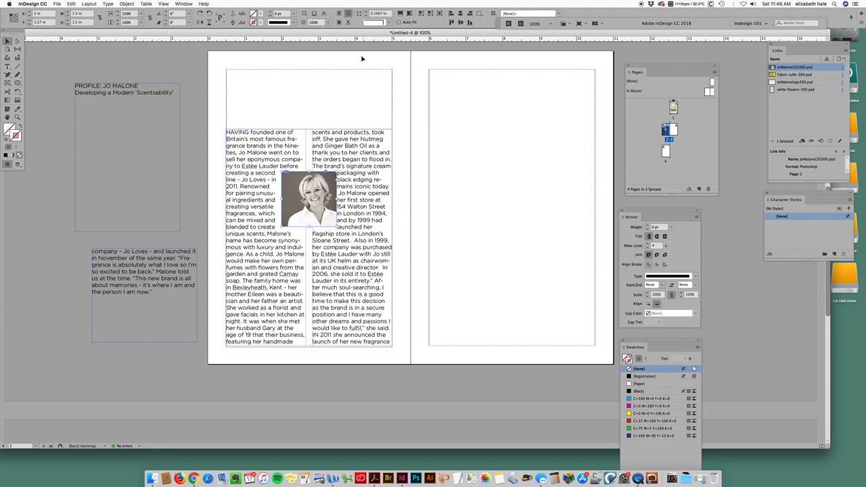
Display the Text Wrap settings over the empty facing page, set linked wrap offsets of 0.125 in on all sides of the portrait, and deselect it
{"action": "left_click", "coordinate": [188, 4]}
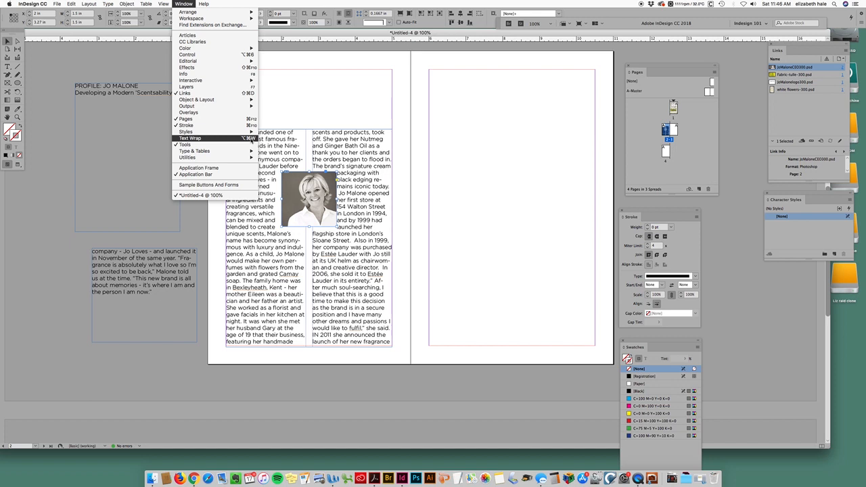
{"action": "left_click", "coordinate": [250, 139]}
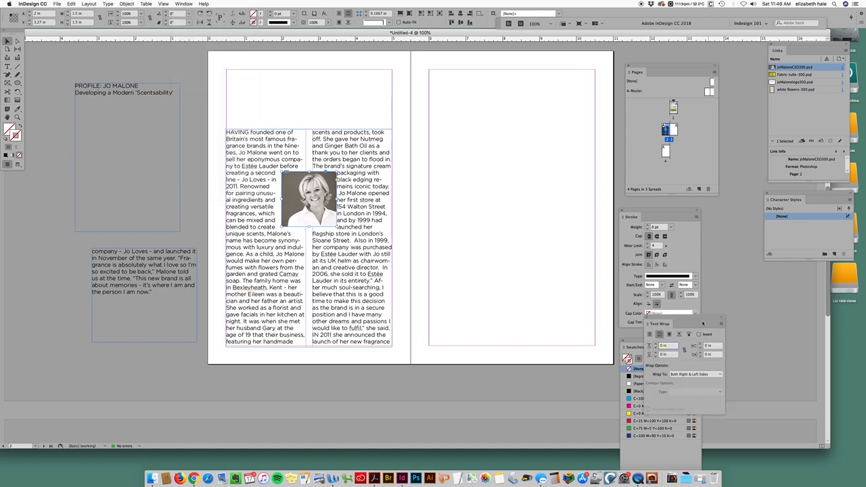
{"action": "left_click_drag", "start_coordinate": [702, 323], "coordinate": [500, 80]}
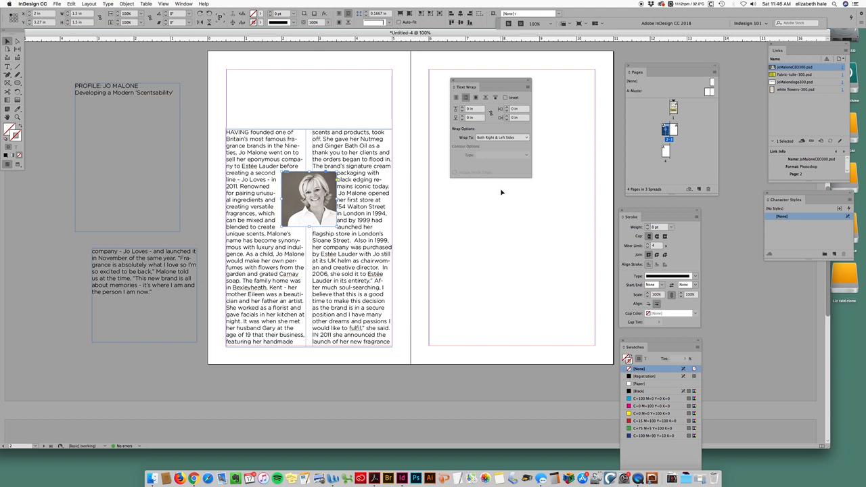
{"action": "left_click", "coordinate": [491, 114]}
{"action": "left_click", "coordinate": [492, 113]}
{"action": "left_click", "coordinate": [462, 109]}
{"action": "left_click", "coordinate": [462, 108]}
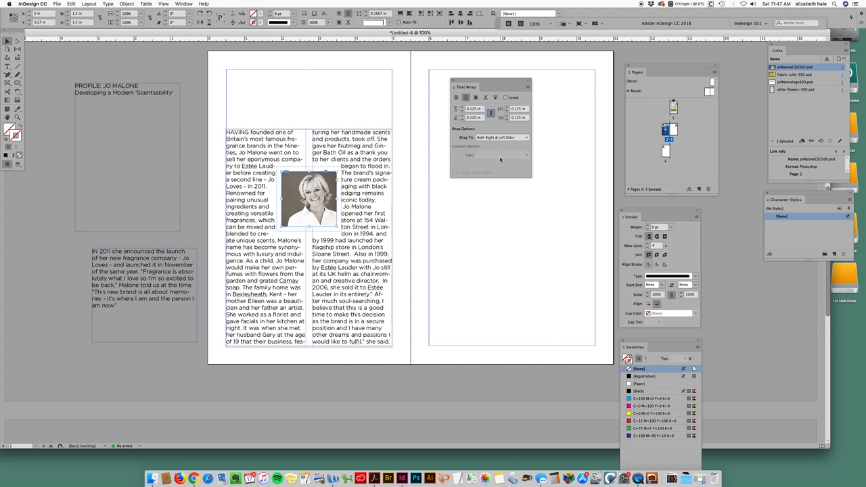
{"action": "left_click", "coordinate": [498, 206]}
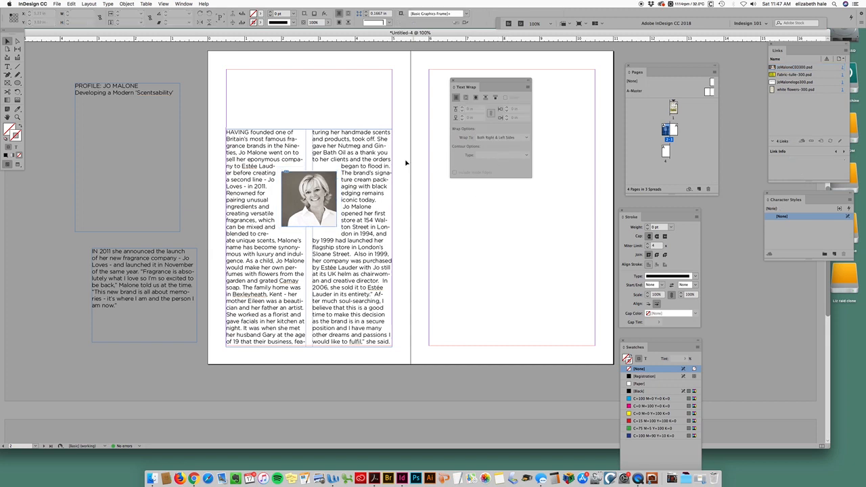